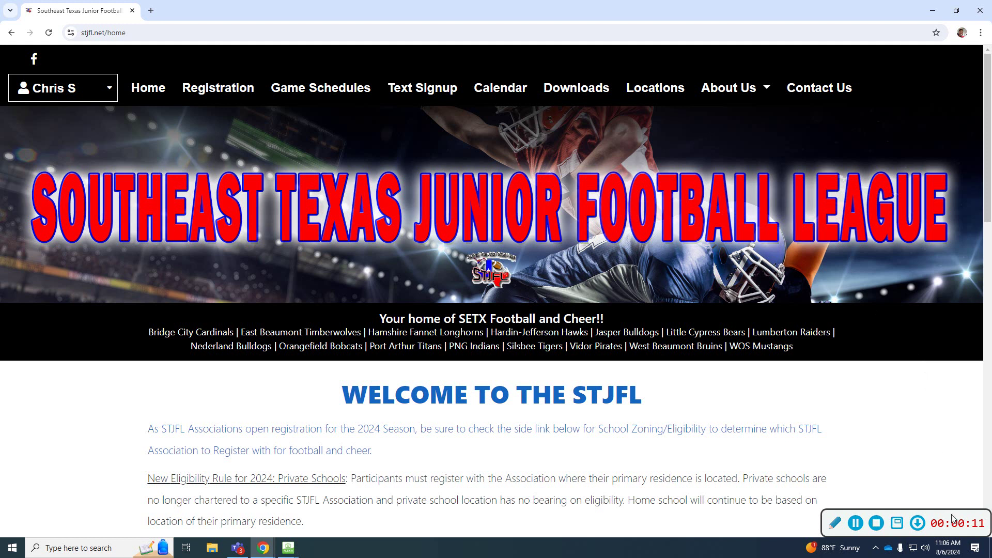
# Step: Go through Admin Site Map to Schedules > Leagues & Divisions and scroll to the Vidor league
pyautogui.scroll(-10, 908, 424)
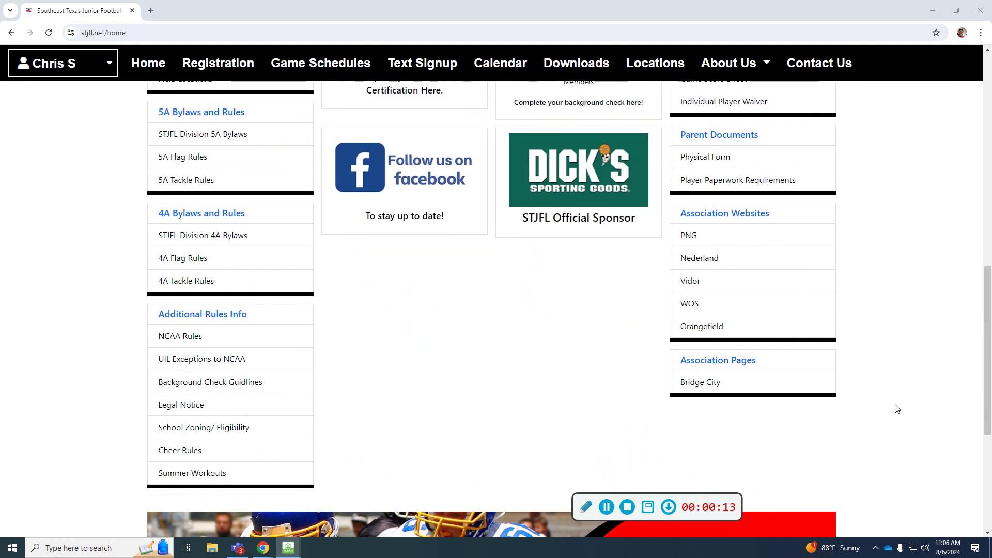
pyautogui.scroll(-5, 897, 409)
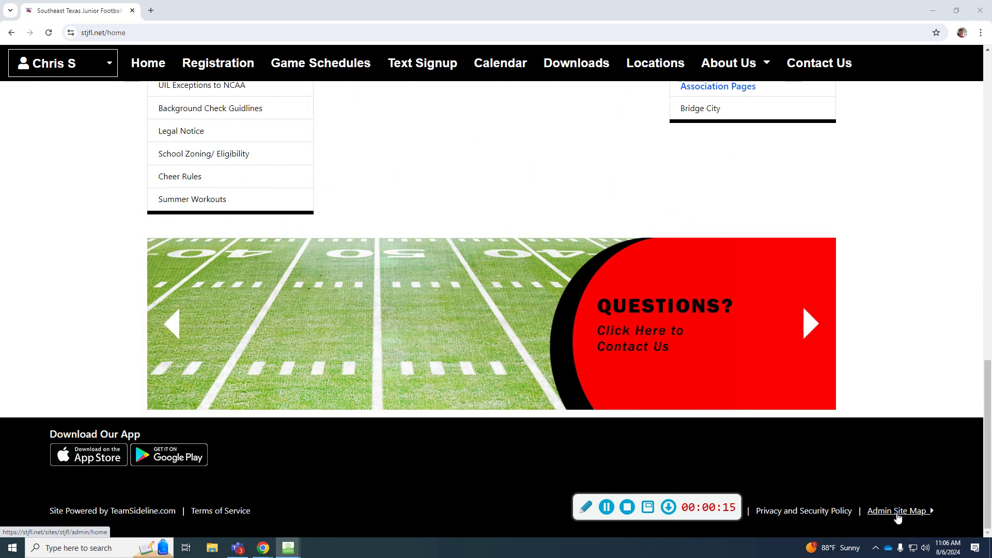
pyautogui.click(897, 514)
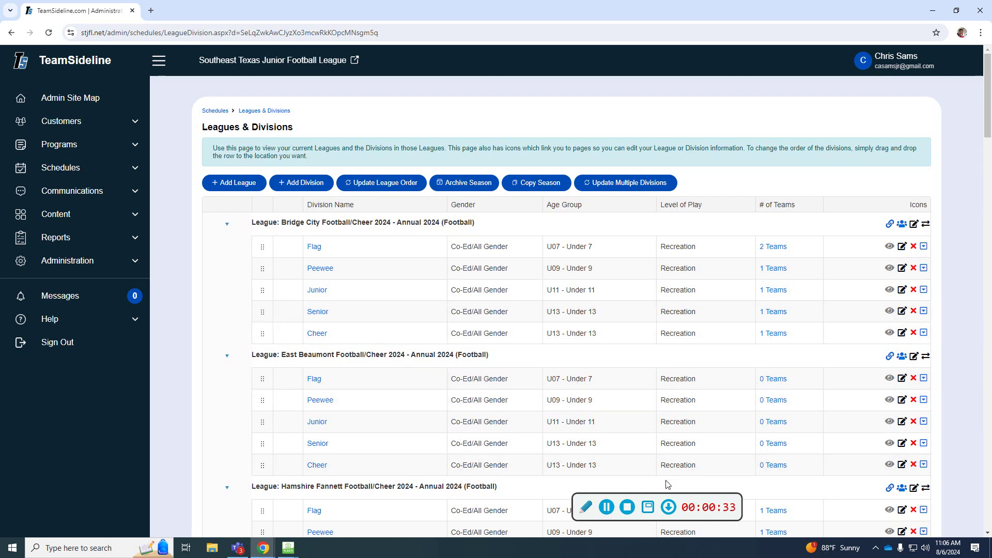
pyautogui.click(669, 507)
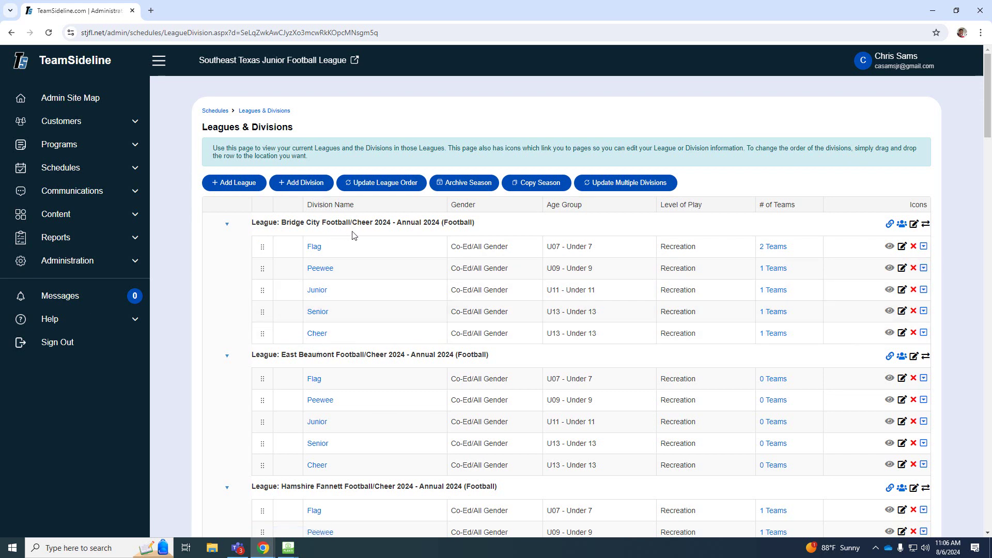
pyautogui.scroll(-2, 354, 249)
pyautogui.scroll(-15, 383, 258)
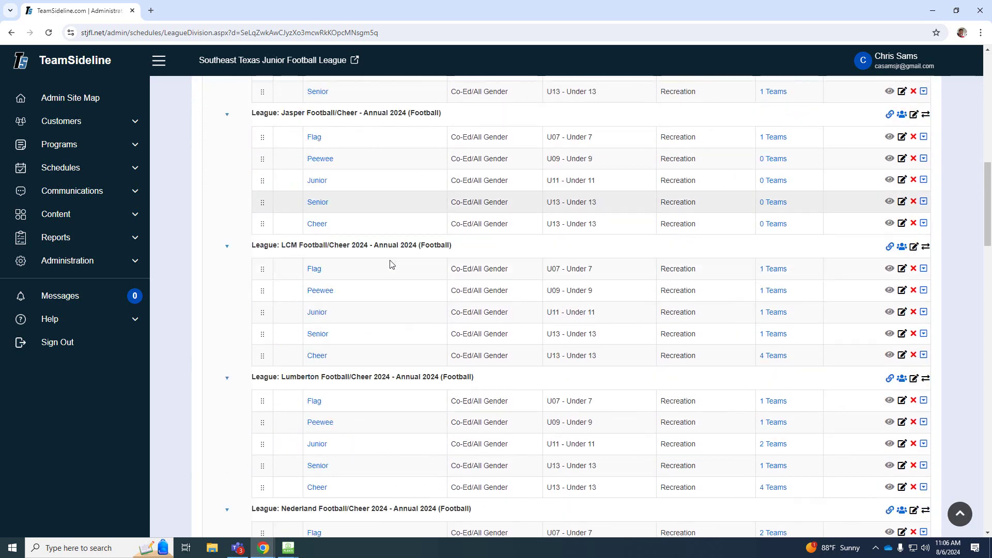
pyautogui.scroll(-7, 390, 264)
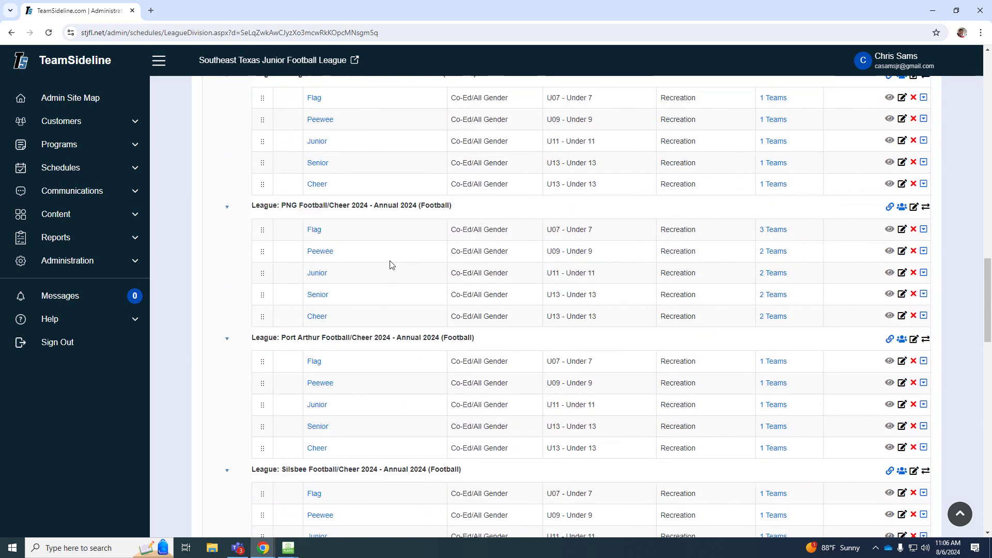
pyautogui.scroll(-5, 392, 265)
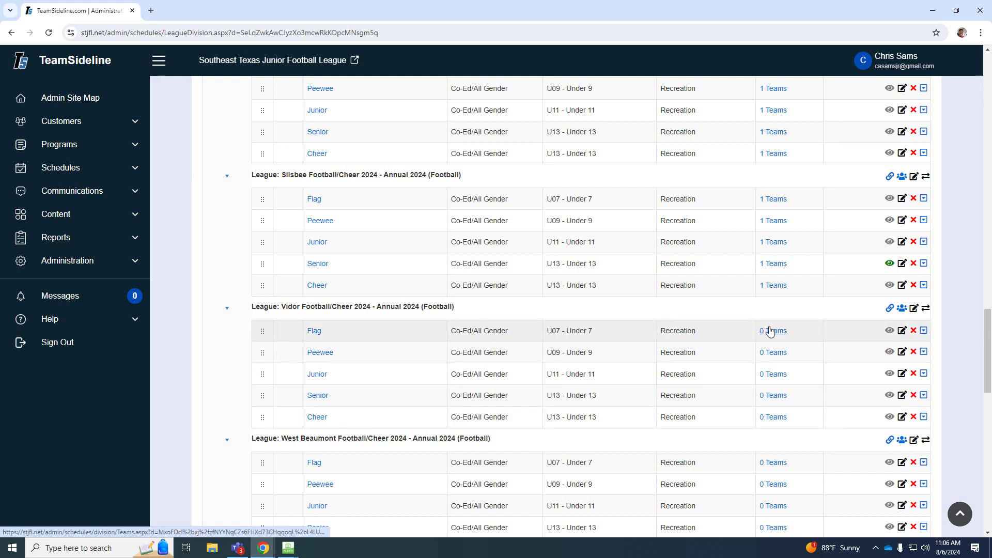
pyautogui.scroll(-3, 773, 362)
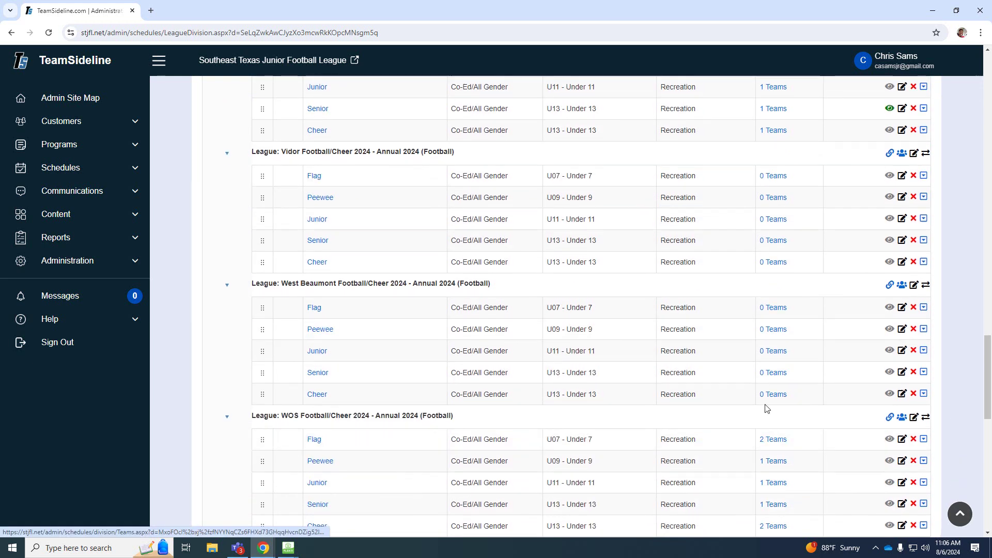
pyautogui.scroll(3, 393, 366)
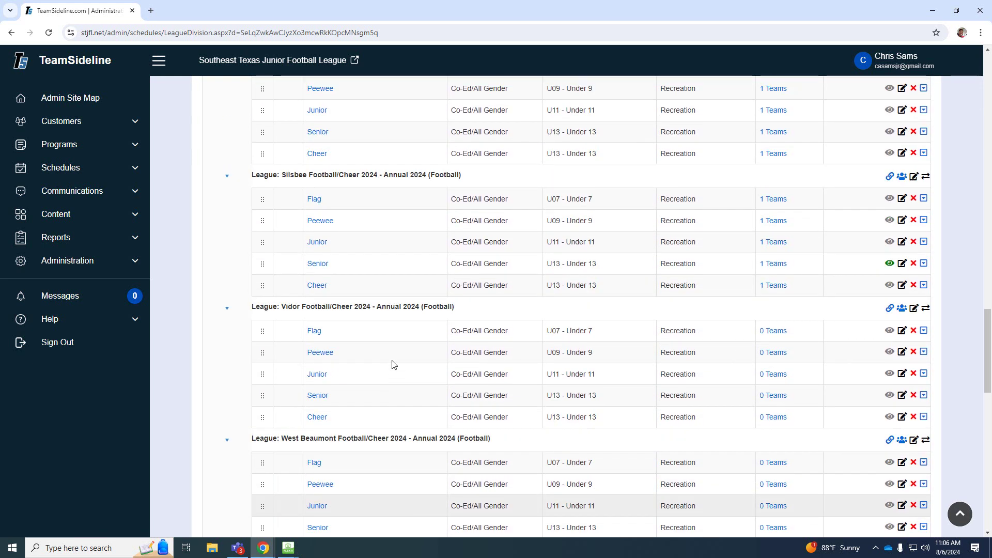
pyautogui.scroll(6, 389, 345)
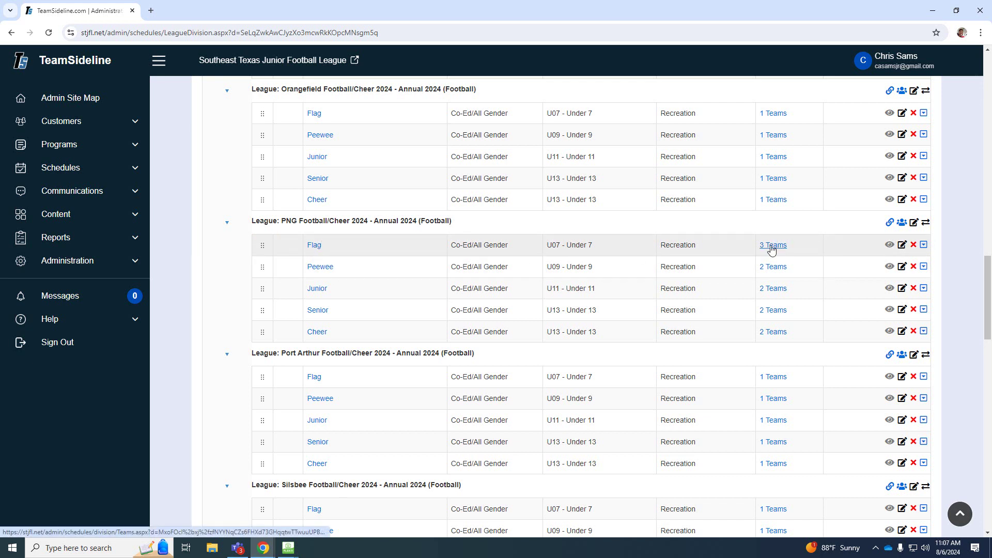
pyautogui.click(314, 246)
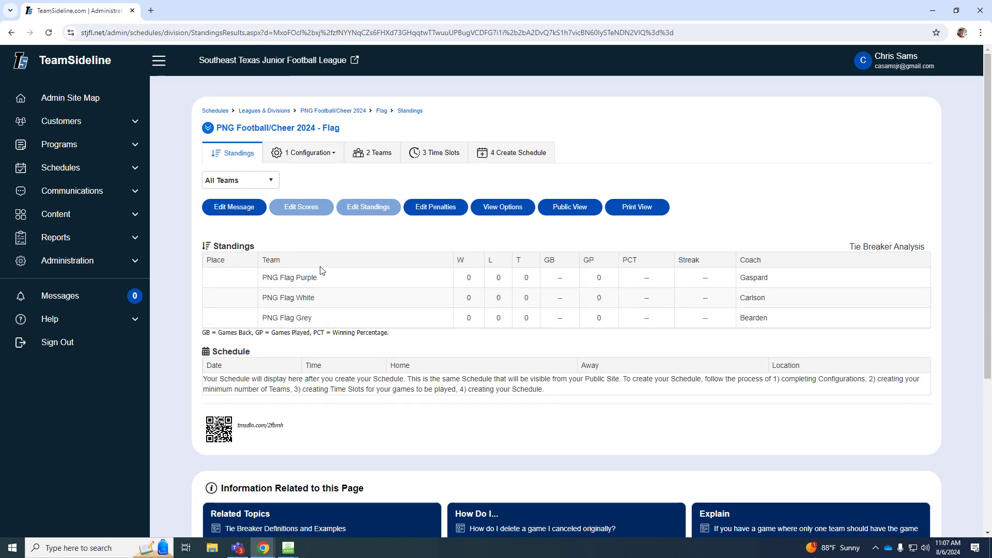
pyautogui.click(381, 157)
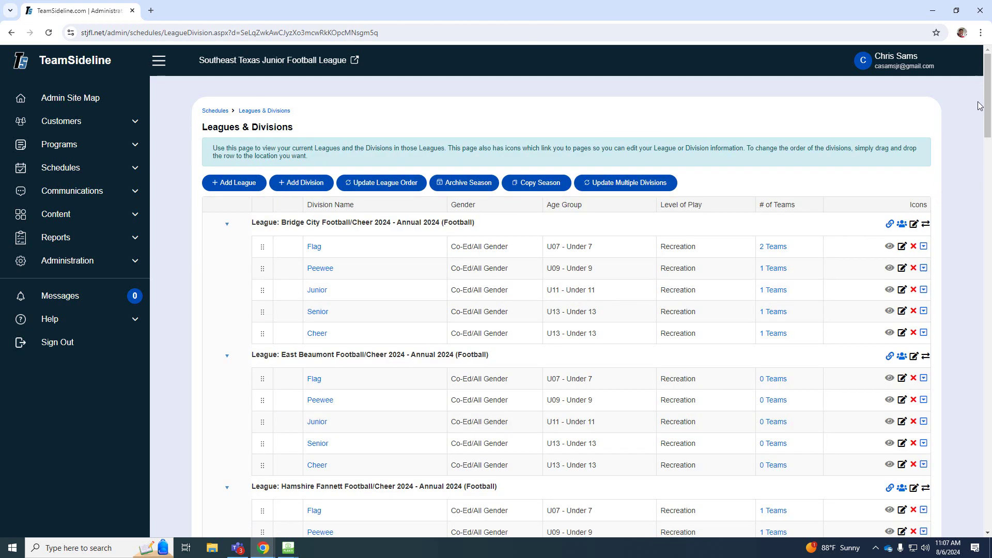
# Step: Open the Vidor Flag division's Teams page
pyautogui.moveTo(989, 101); pyautogui.dragTo(986, 365)
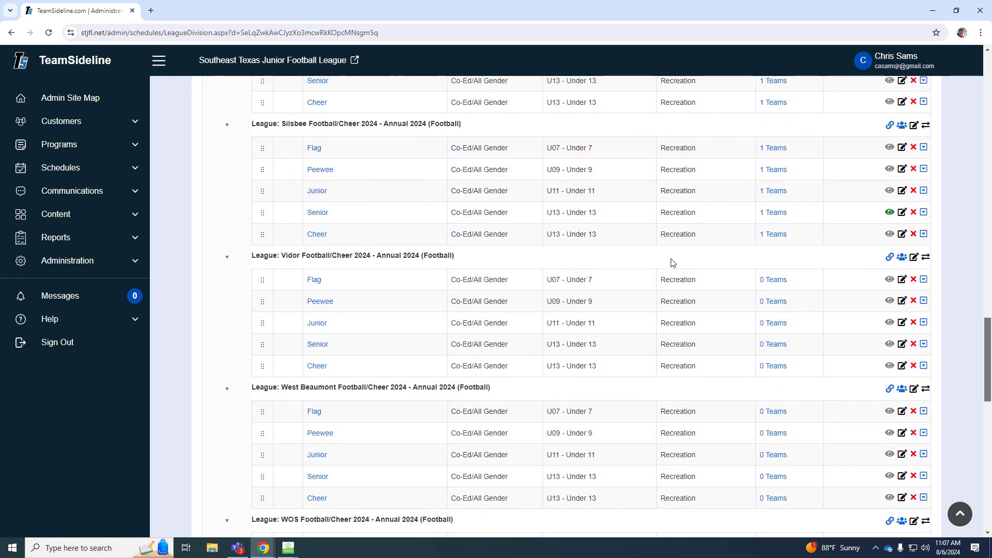
pyautogui.click(318, 283)
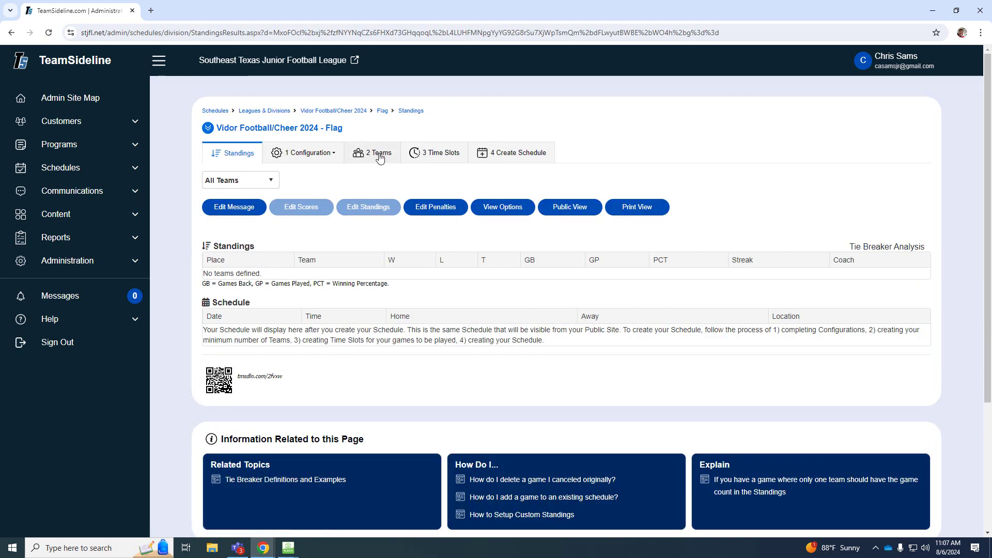
pyautogui.click(380, 155)
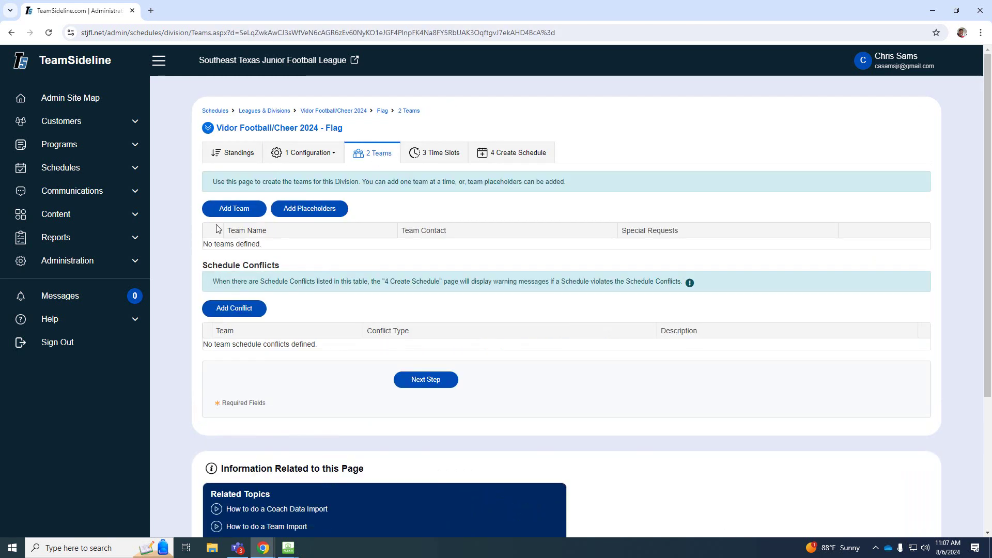
# Step: Add a new team named 'Vidor Flag White' to the division
pyautogui.click(236, 210)
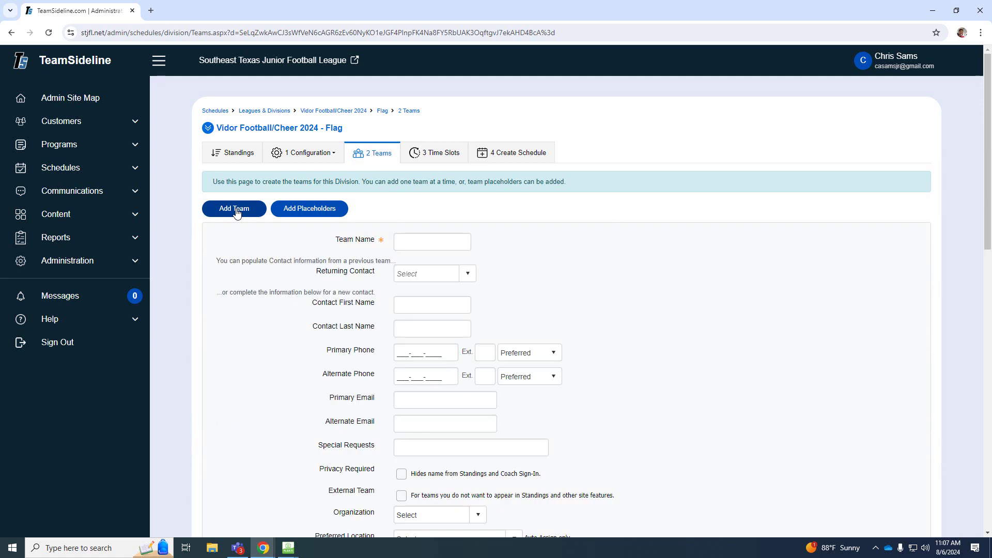
pyautogui.click(413, 240)
pyautogui.write('Vidor Flag')
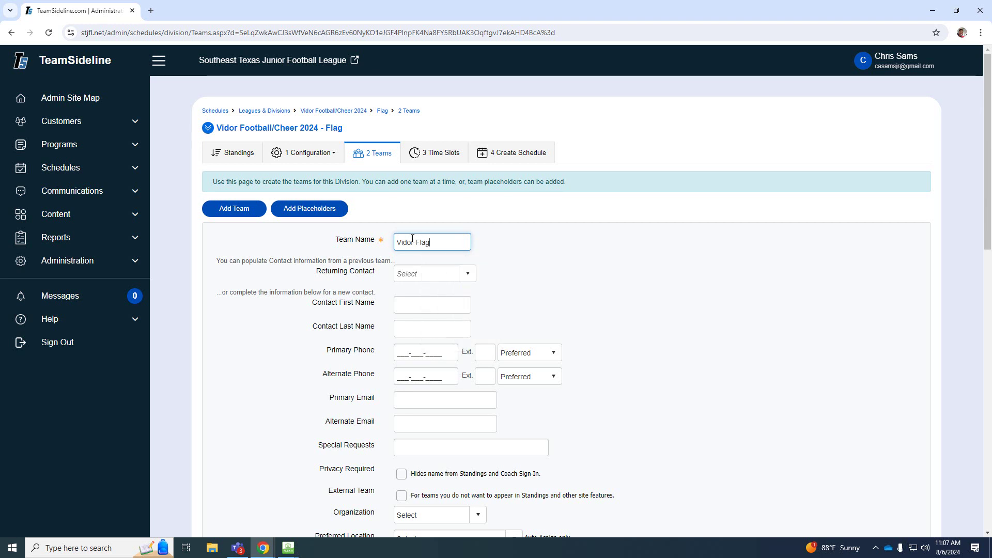
pyautogui.write(' White')
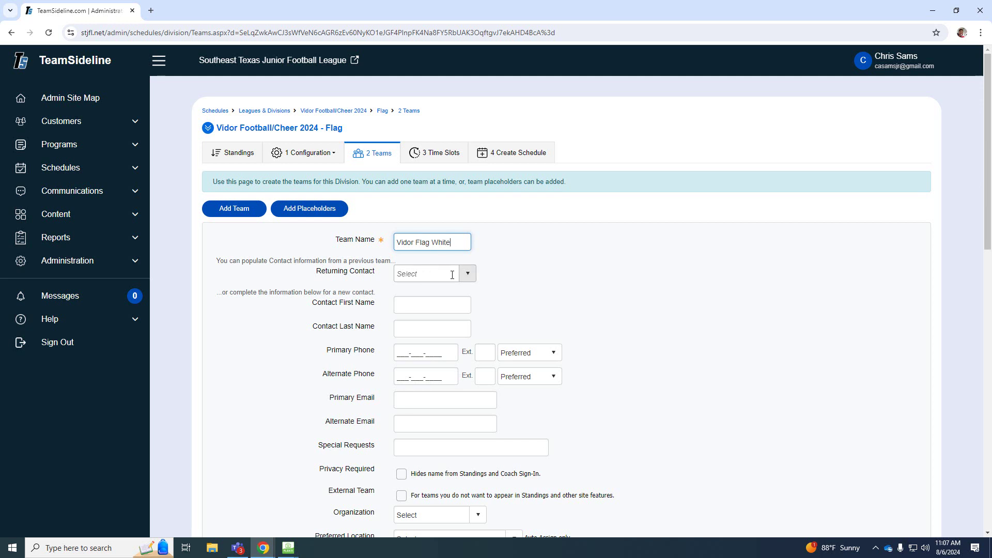
pyautogui.scroll(-2, 436, 290)
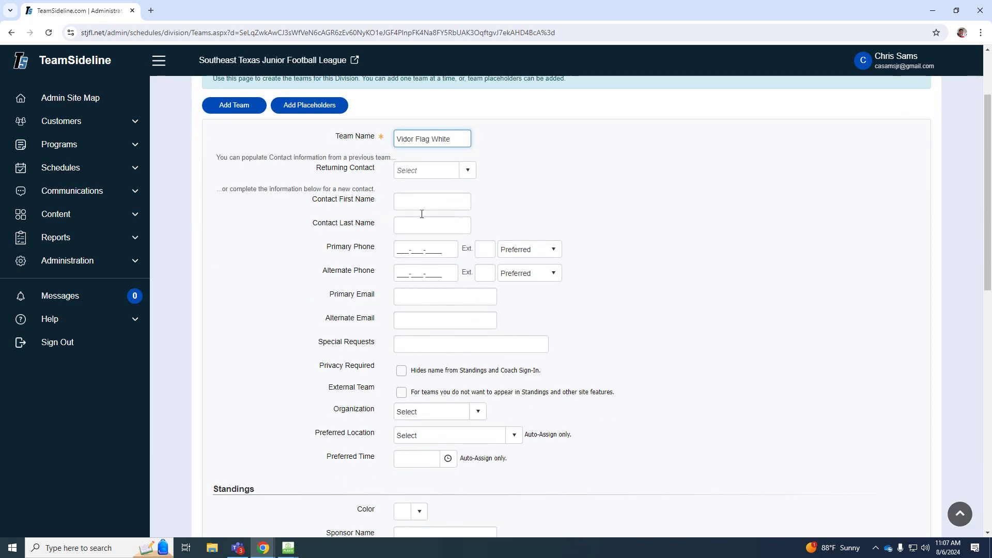
pyautogui.scroll(-1, 442, 412)
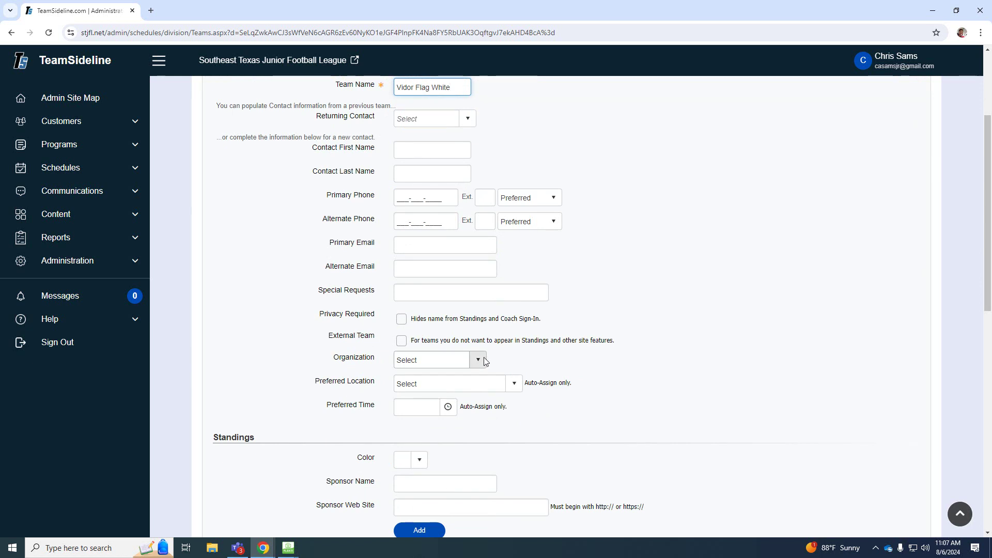
pyautogui.scroll(-2, 441, 351)
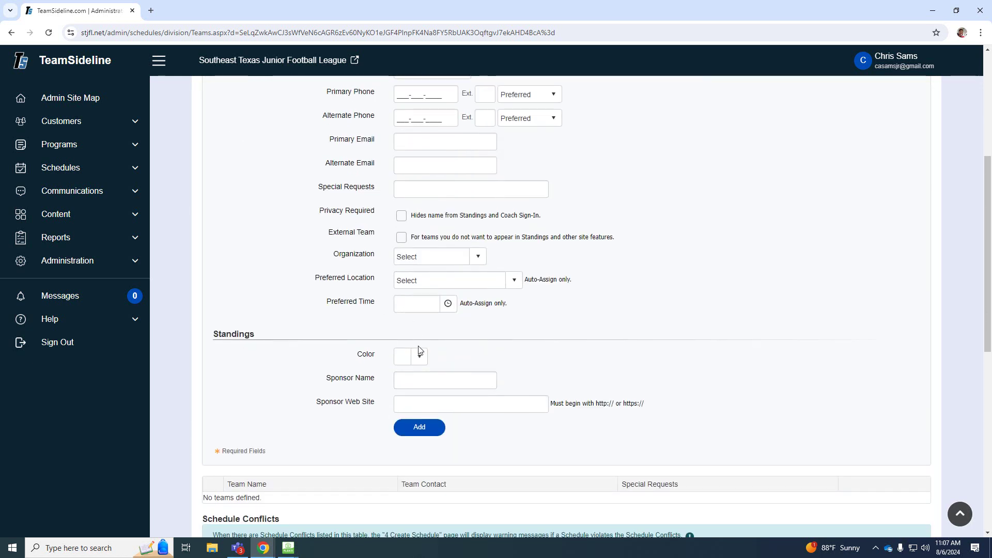
pyautogui.click(429, 432)
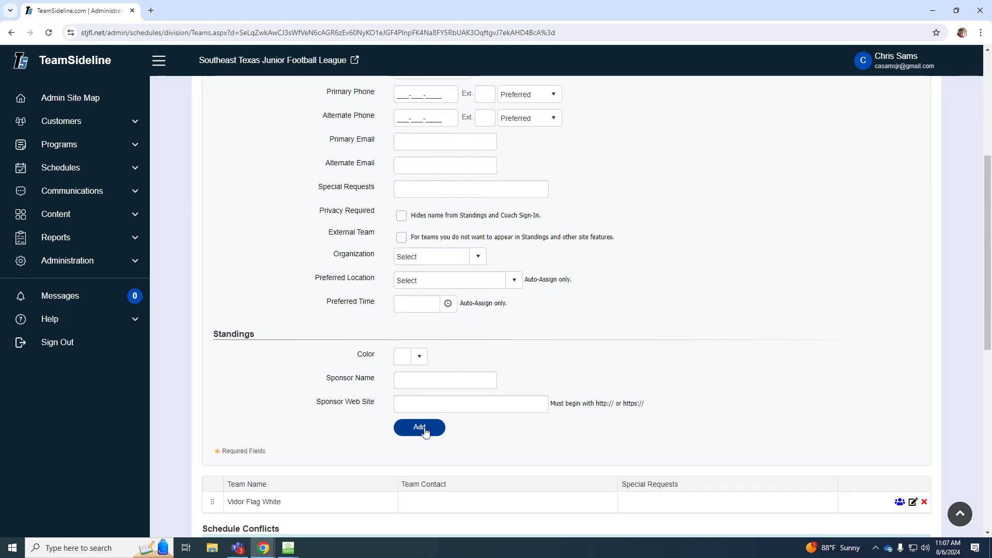
# Step: Create a second Flag team named 'Vidor Flag Black'
pyautogui.scroll(5, 458, 418)
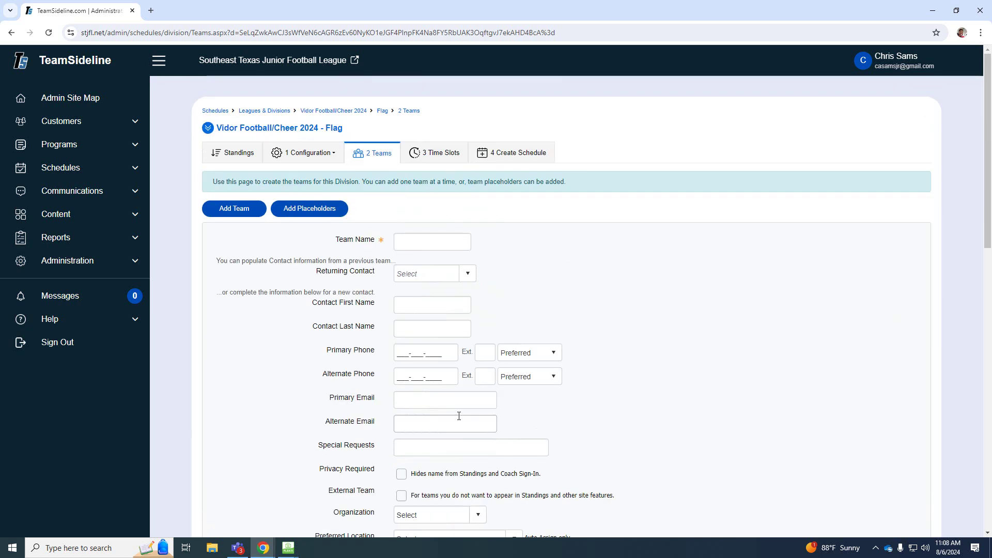
pyautogui.click(236, 211)
pyautogui.click(418, 242)
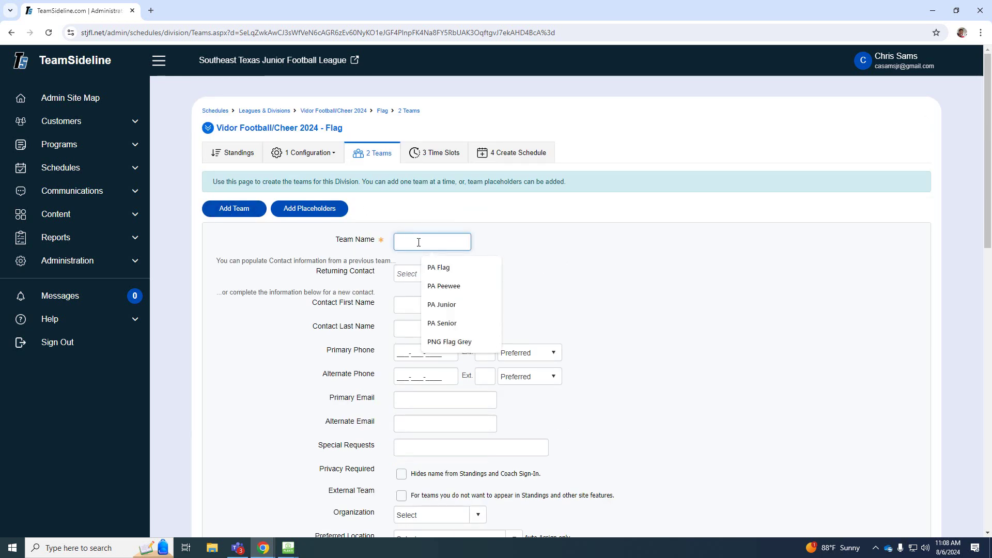
pyautogui.write('Vidor Flag Black')
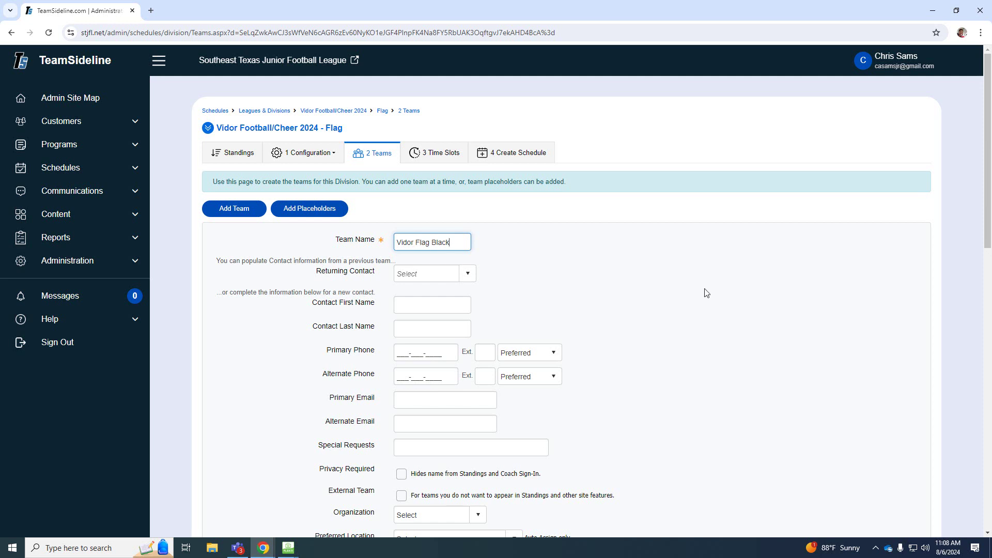
pyautogui.scroll(-8, 443, 304)
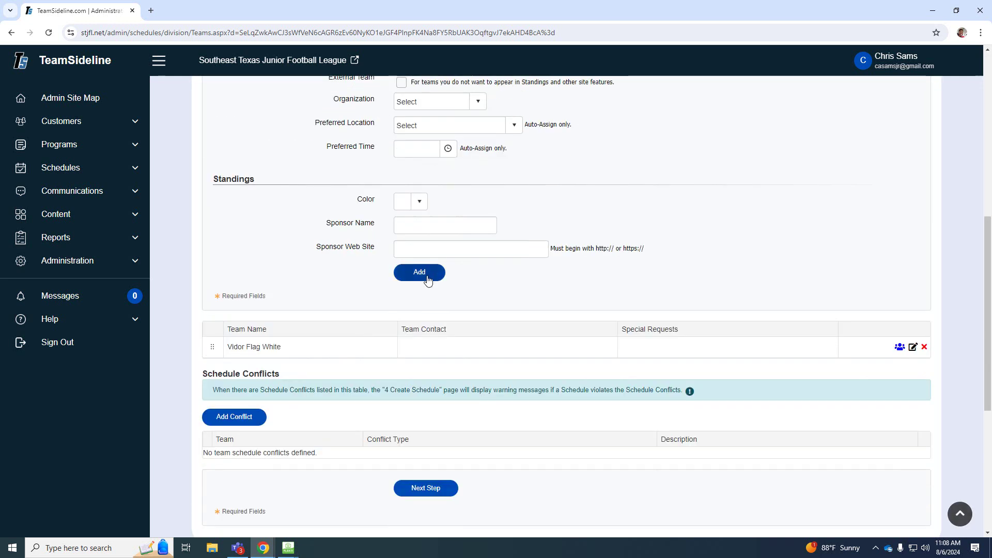
pyautogui.click(419, 272)
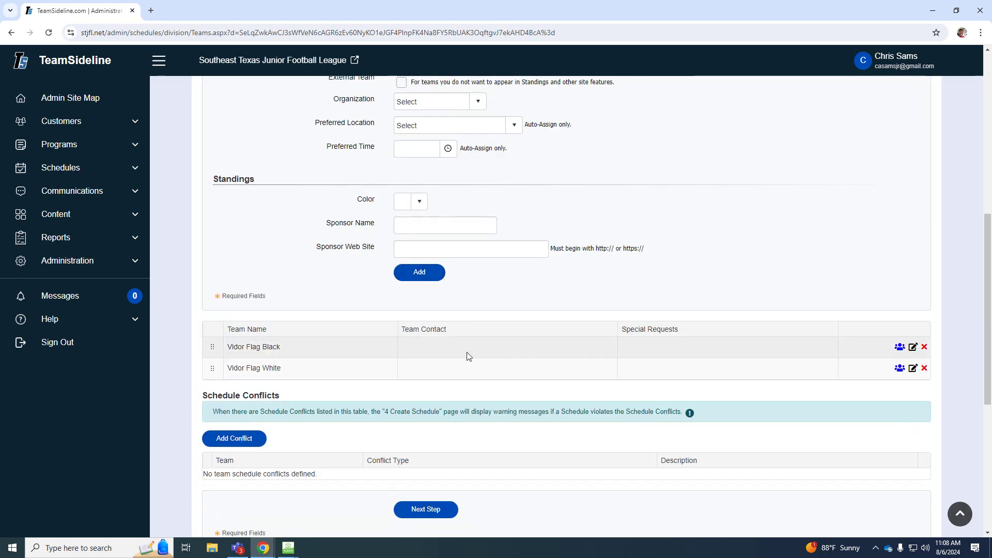
pyautogui.scroll(6, 450, 352)
# Step: Return to Leagues & Divisions and open the Vidor Peewee division's empty Teams page
pyautogui.scroll(-5, 451, 352)
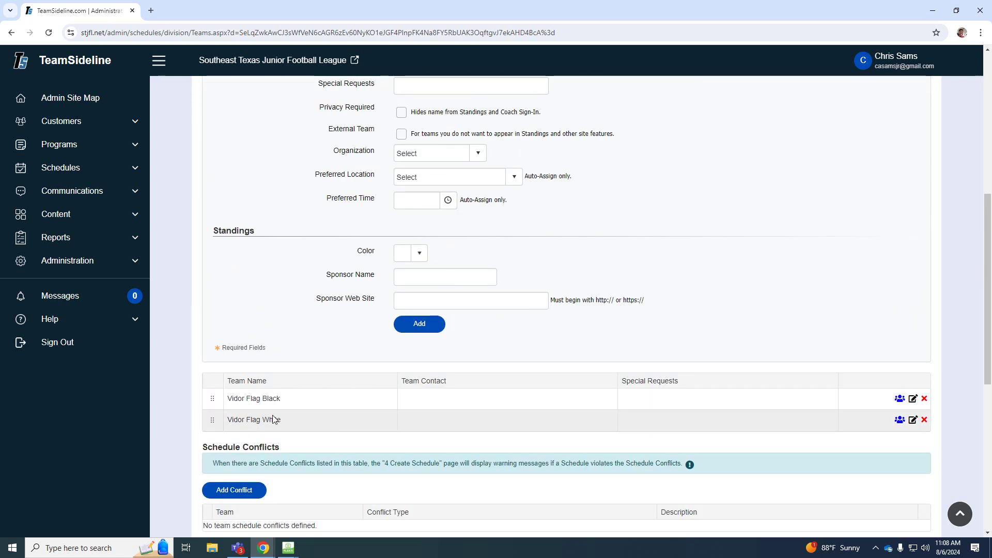
pyautogui.scroll(6, 274, 418)
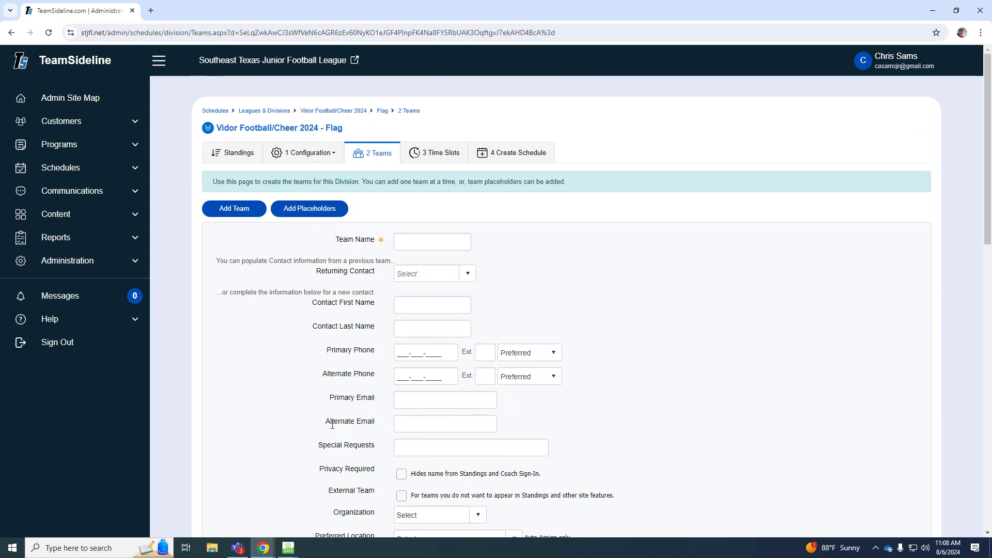
pyautogui.scroll(-10, 266, 439)
pyautogui.scroll(-3, 268, 443)
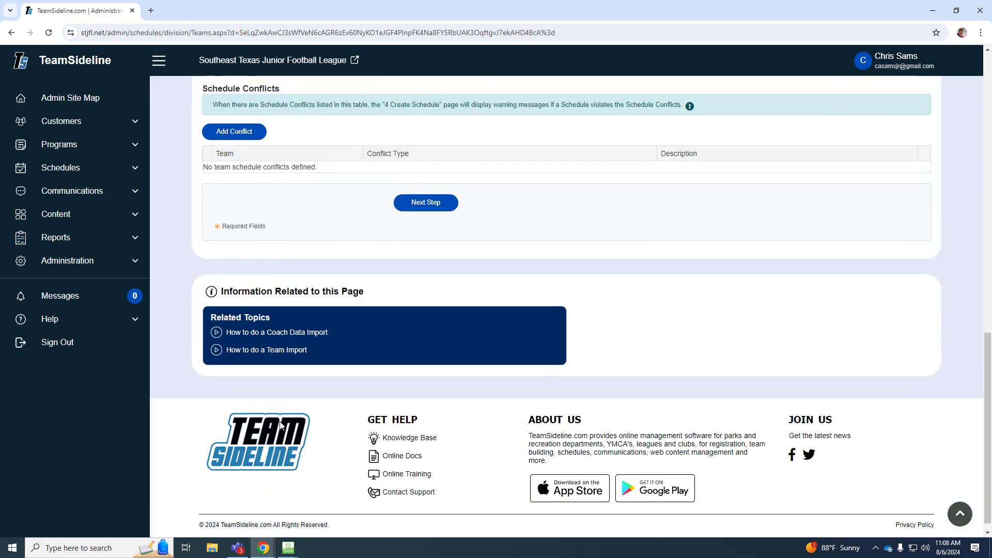
pyautogui.scroll(10, 289, 424)
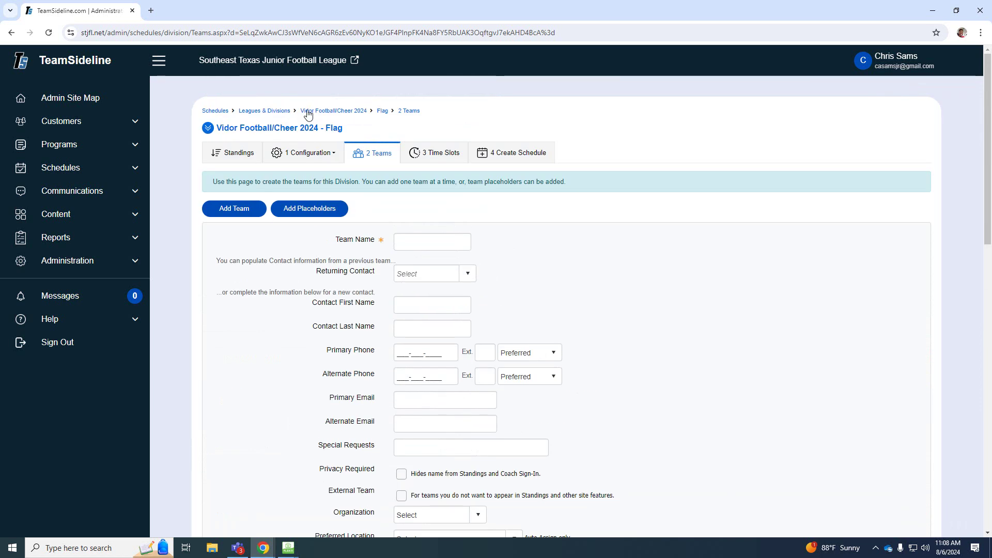
pyautogui.click(263, 112)
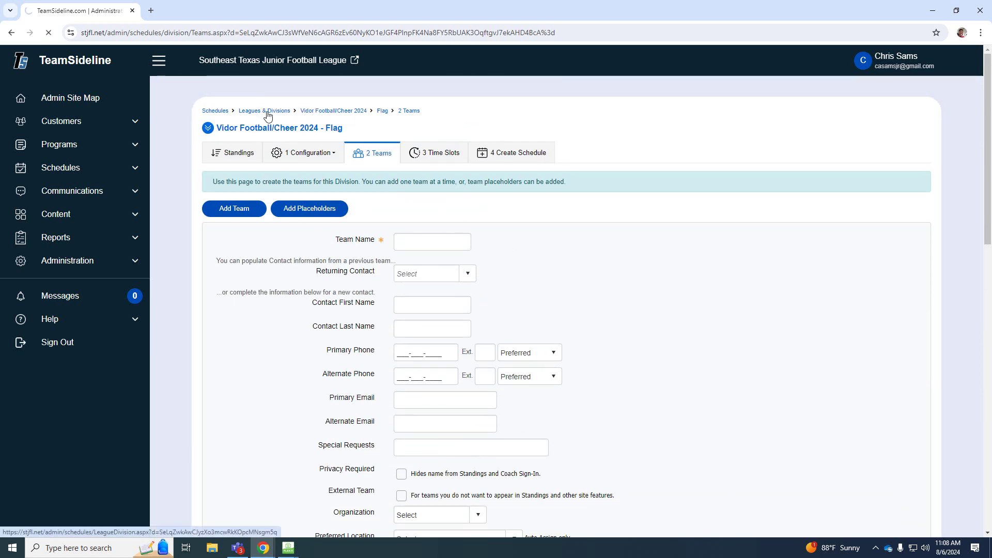
pyautogui.moveTo(990, 106); pyautogui.dragTo(982, 378)
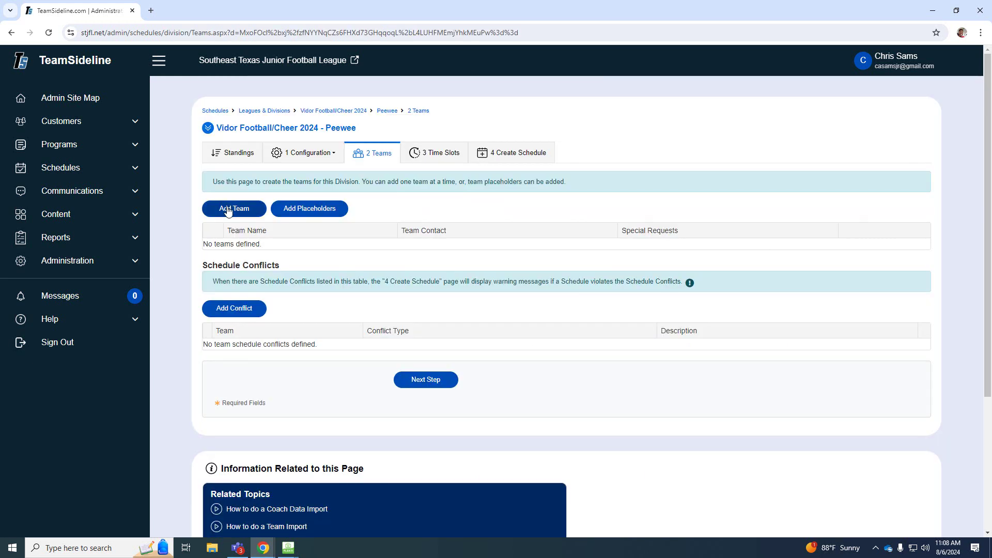
# Step: Add the team 'Vidor PW White' to the Peewee division
pyautogui.click(229, 209)
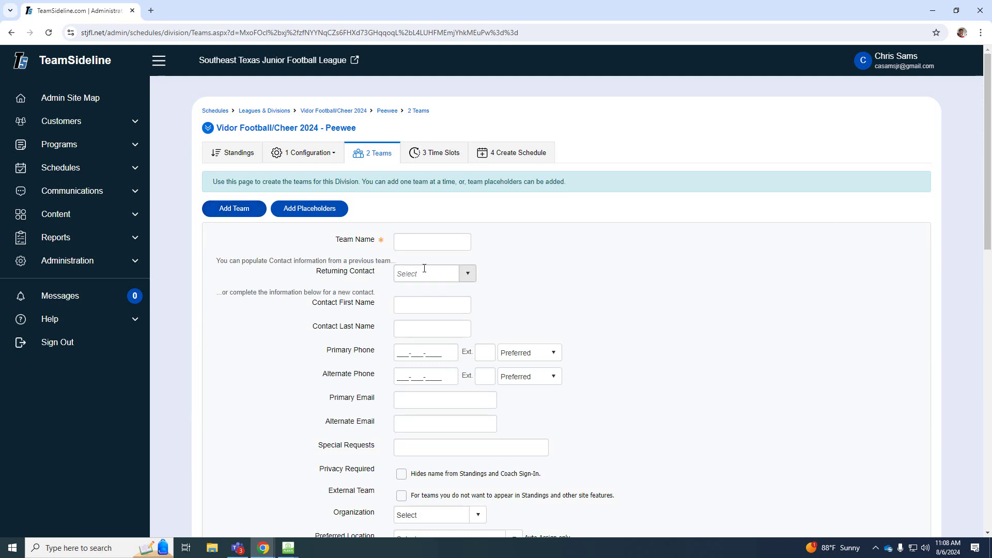
pyautogui.click(423, 243)
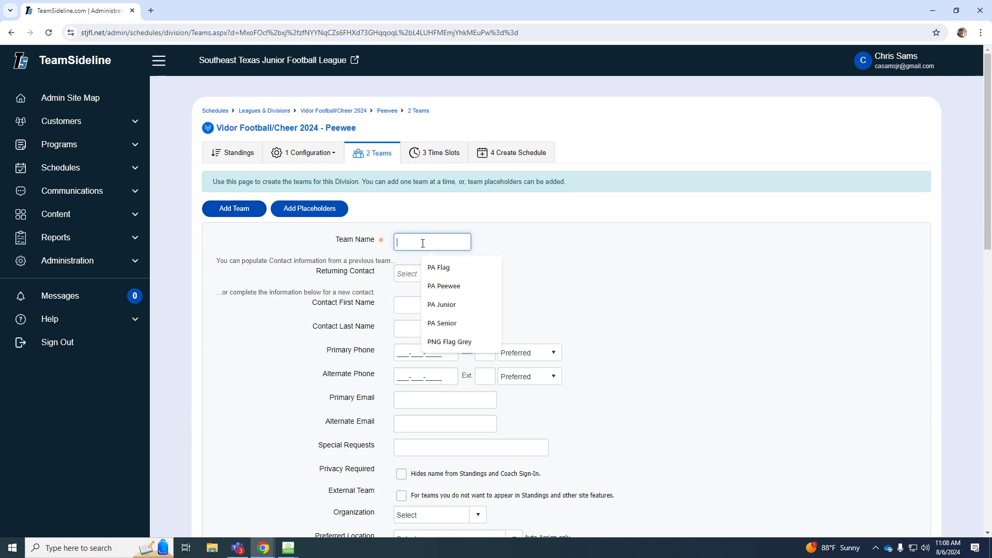
pyautogui.write('Vidor PW White')
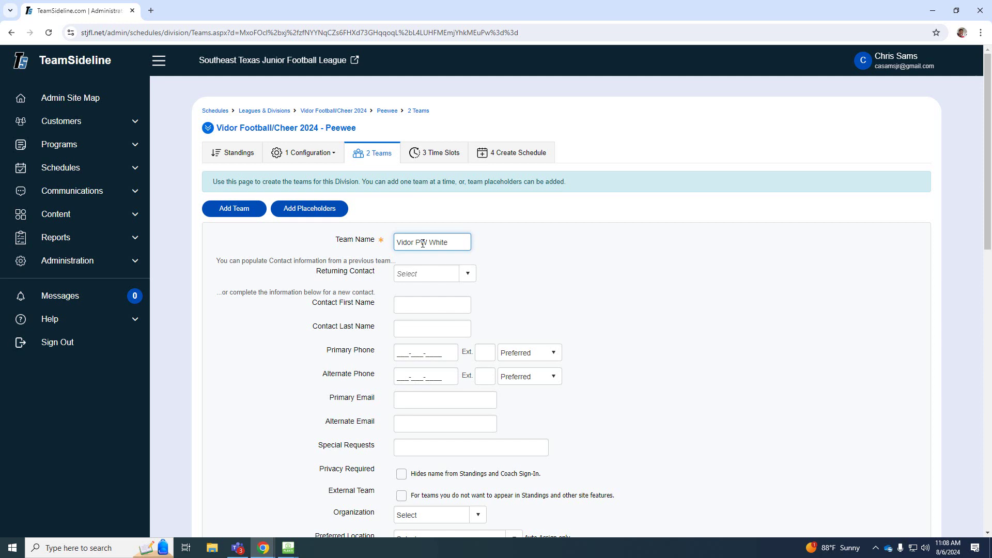
pyautogui.scroll(-5, 626, 333)
pyautogui.click(434, 434)
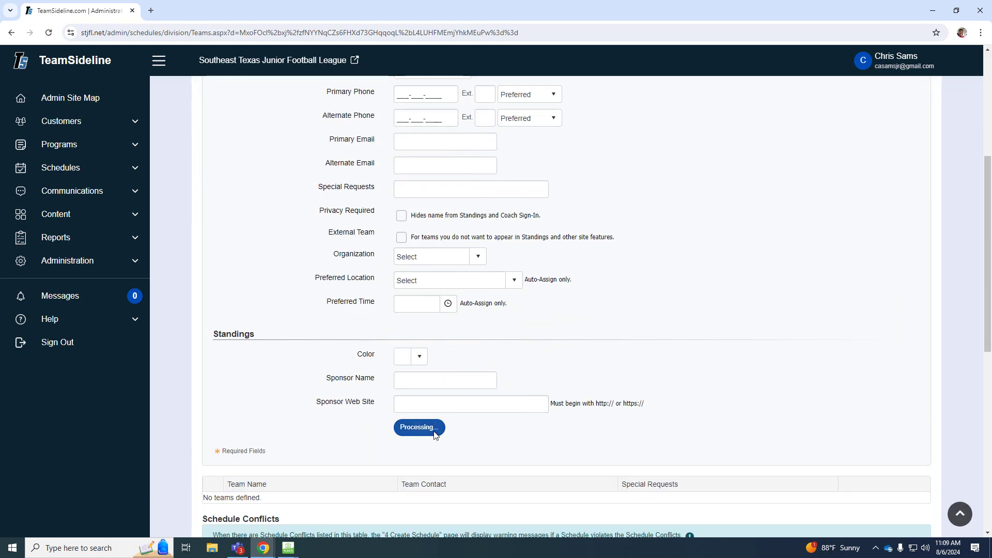
pyautogui.scroll(-3, 339, 350)
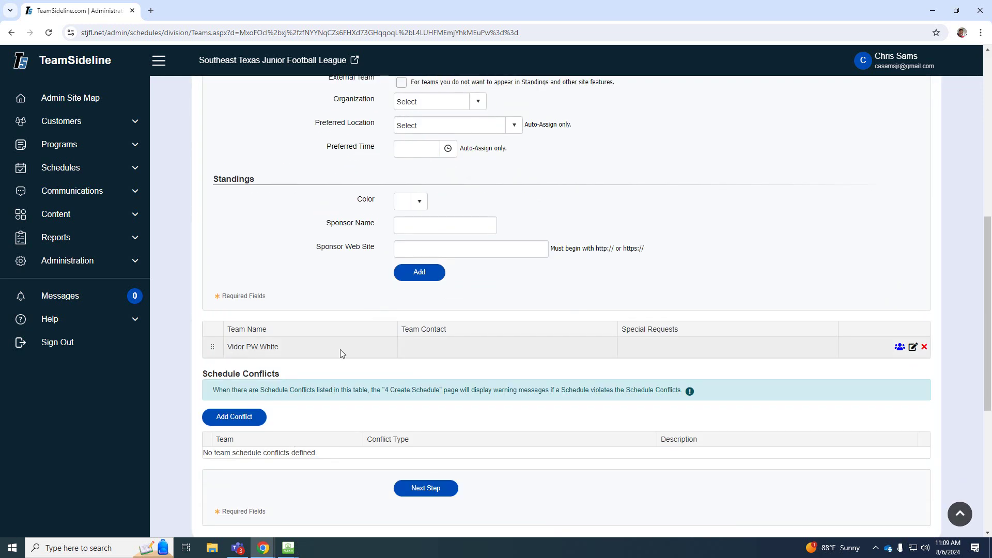
pyautogui.scroll(6, 361, 303)
pyautogui.scroll(2, 361, 304)
# Step: Add a second Peewee team named 'Vidor PW Black'
pyautogui.click(425, 237)
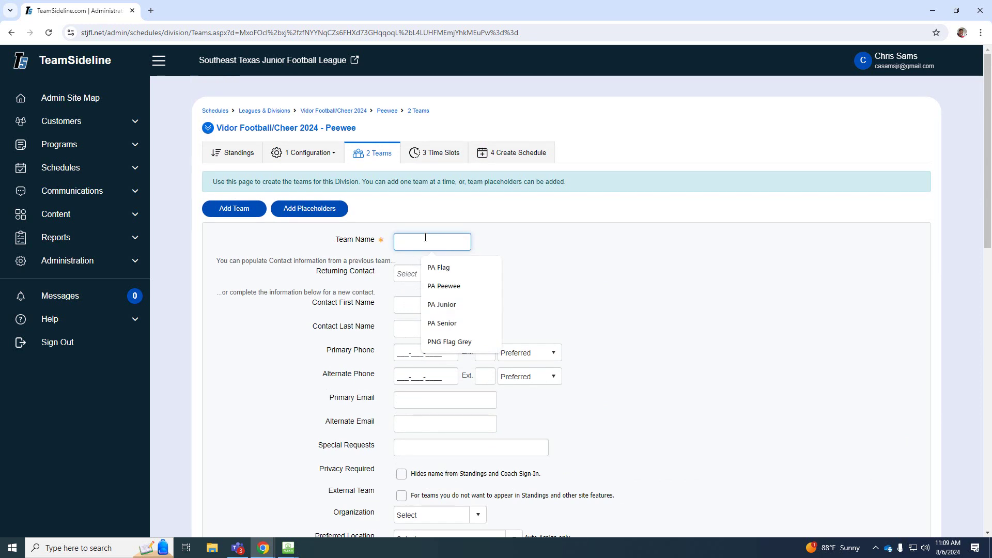
pyautogui.write('Vidor PW Black')
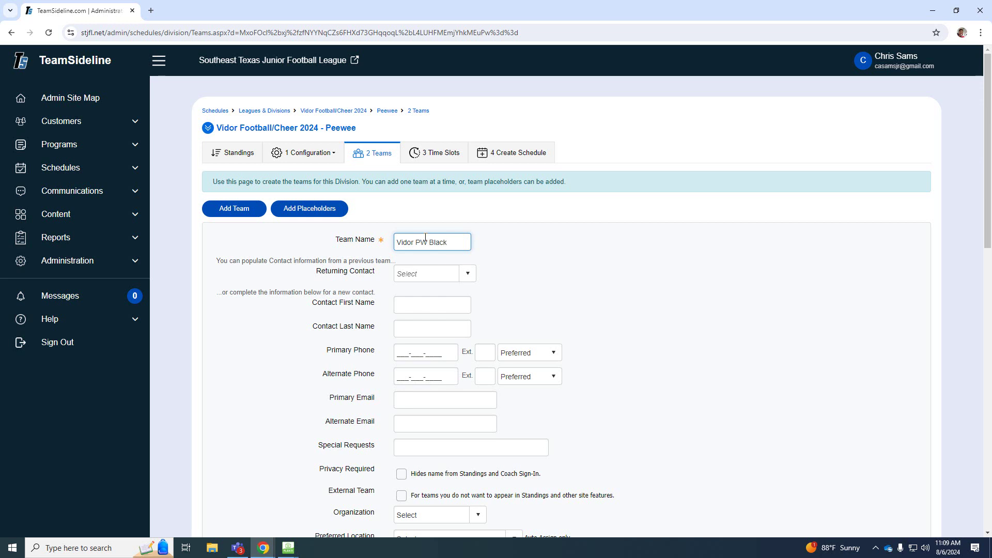
pyautogui.click(234, 210)
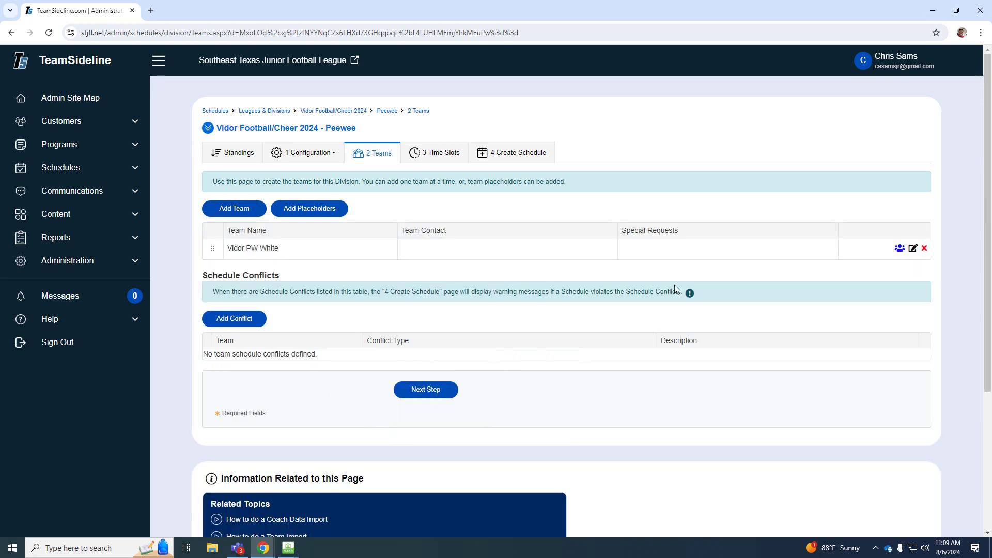
pyautogui.click(249, 214)
pyautogui.scroll(-5, 438, 373)
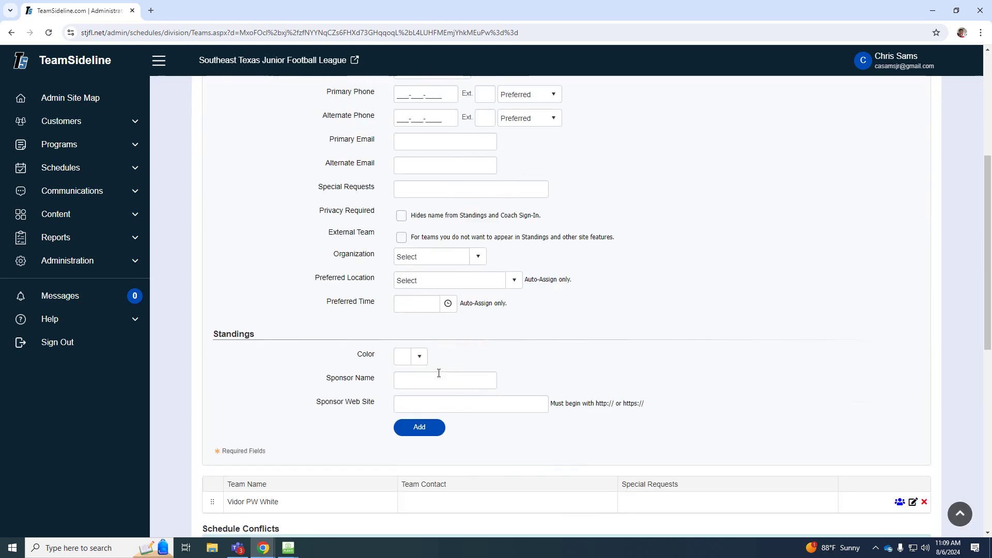
pyautogui.click(424, 428)
pyautogui.scroll(-4, 312, 400)
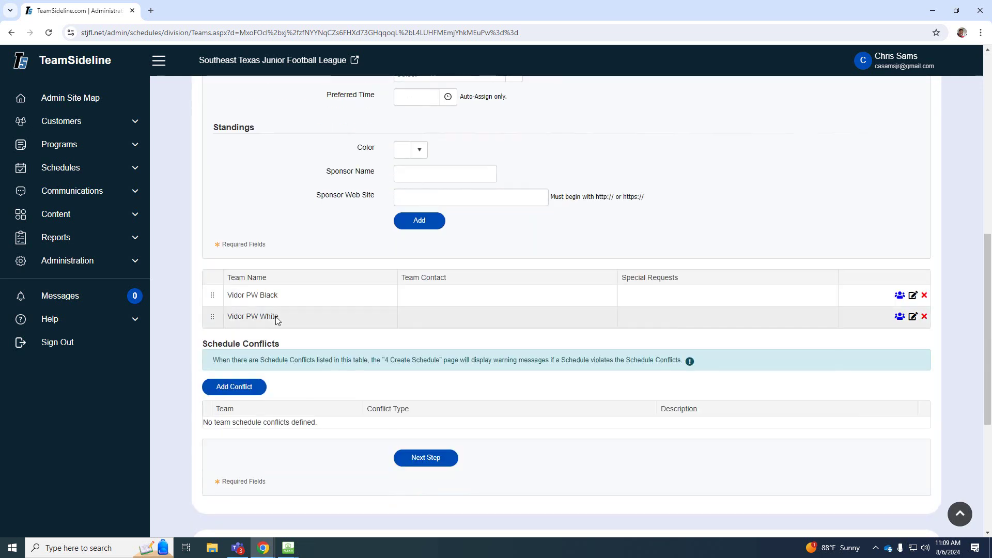
pyautogui.scroll(9, 370, 288)
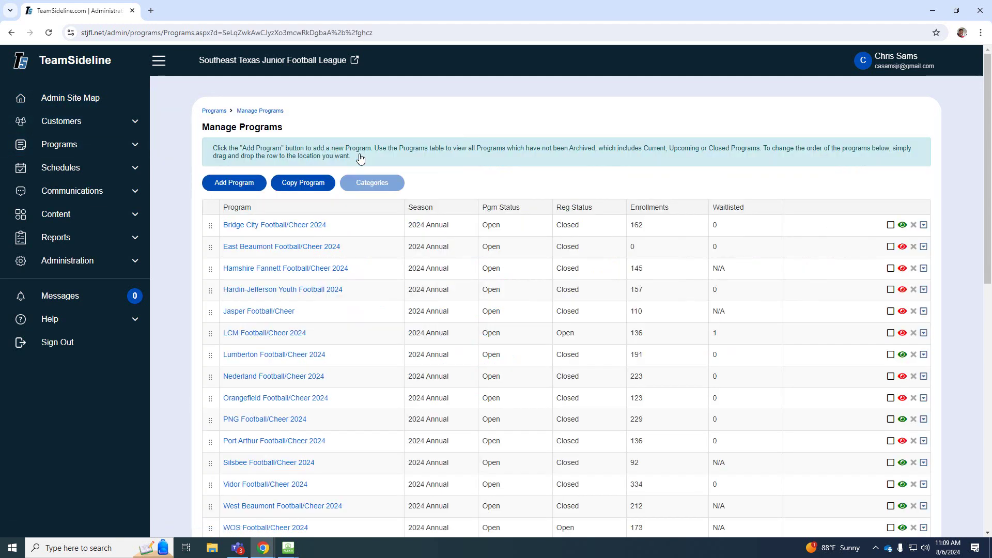
# Step: Open the Vidor Football/Cheer 2024 program and show its 4 Rosters tab
pyautogui.scroll(-3, 348, 212)
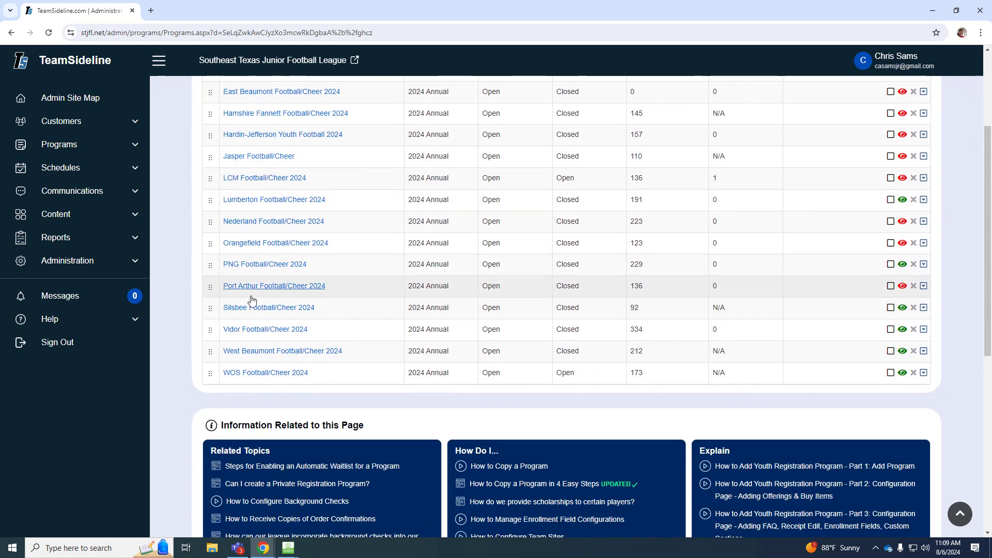
pyautogui.click(267, 331)
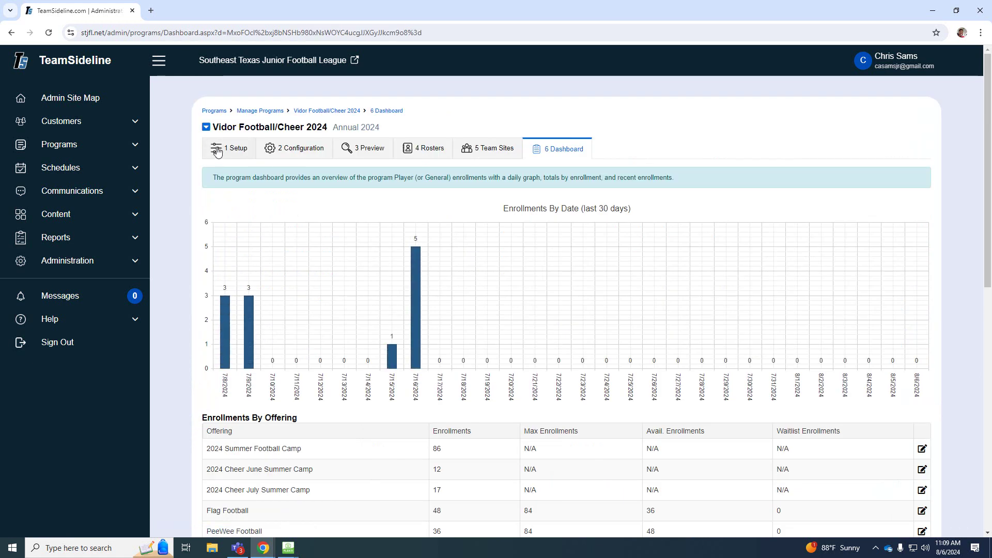
pyautogui.click(427, 150)
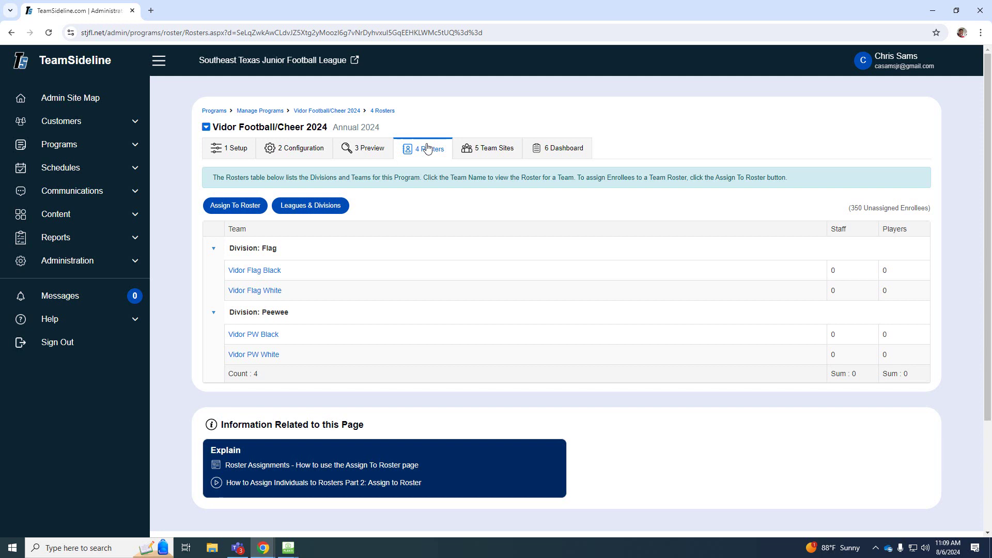
# Step: Start assigning enrollees to rosters and open the Add Filter form under Step 1
pyautogui.click(230, 208)
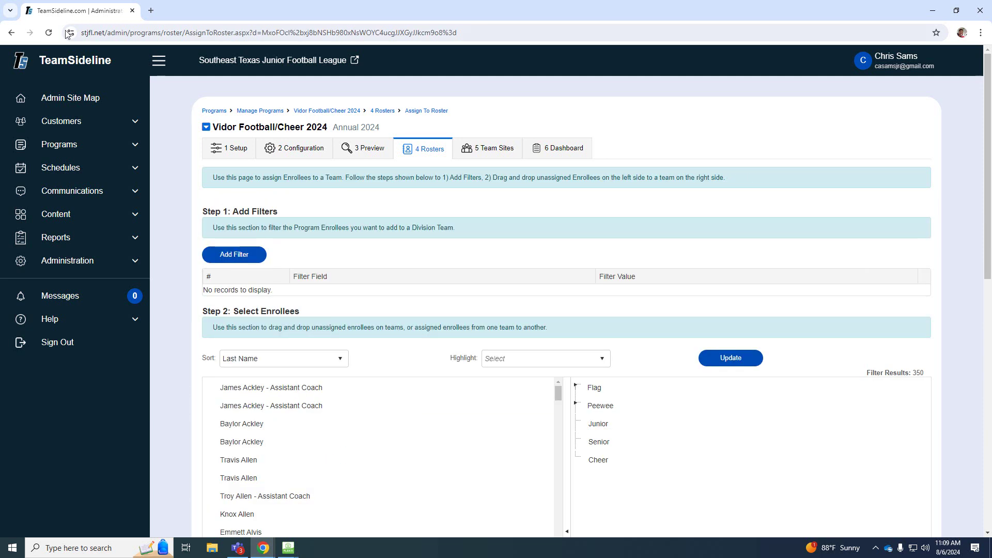
pyautogui.scroll(-3, 413, 284)
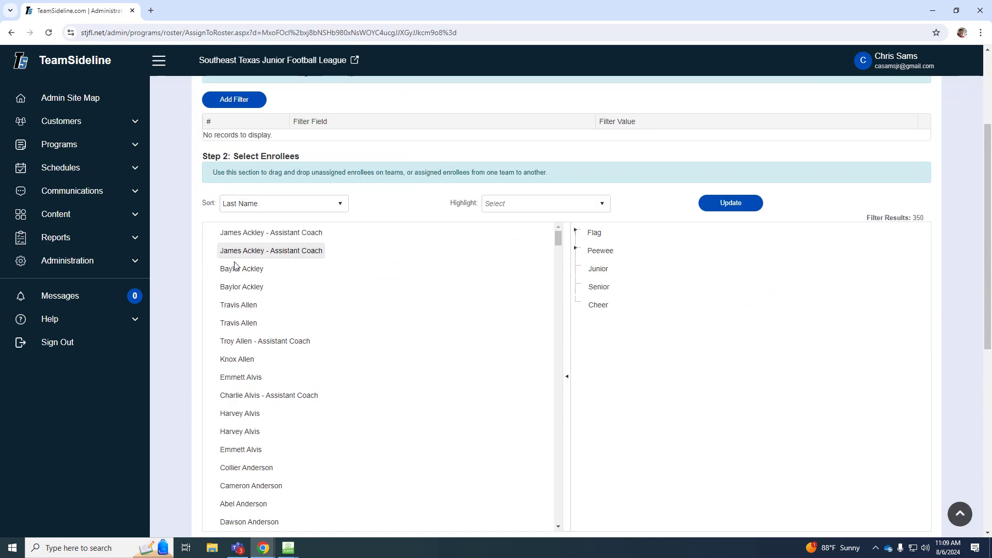
pyautogui.scroll(-3, 253, 440)
pyautogui.scroll(-10, 252, 440)
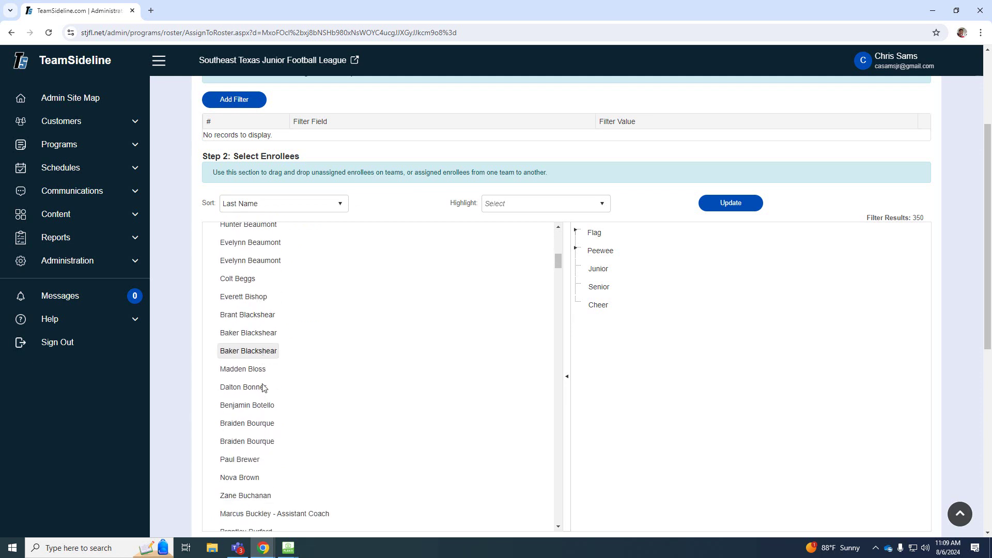
pyautogui.scroll(12, 255, 370)
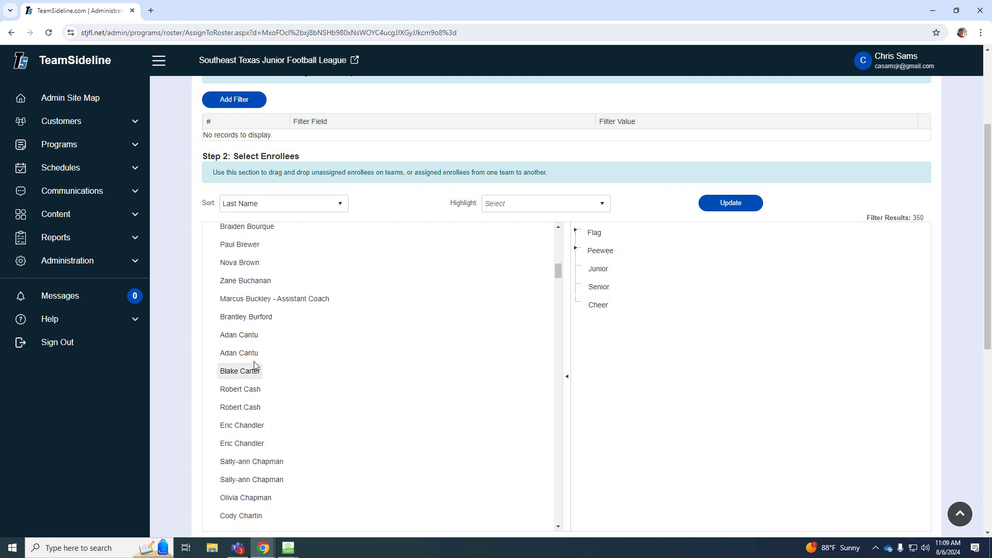
pyautogui.scroll(1, 255, 363)
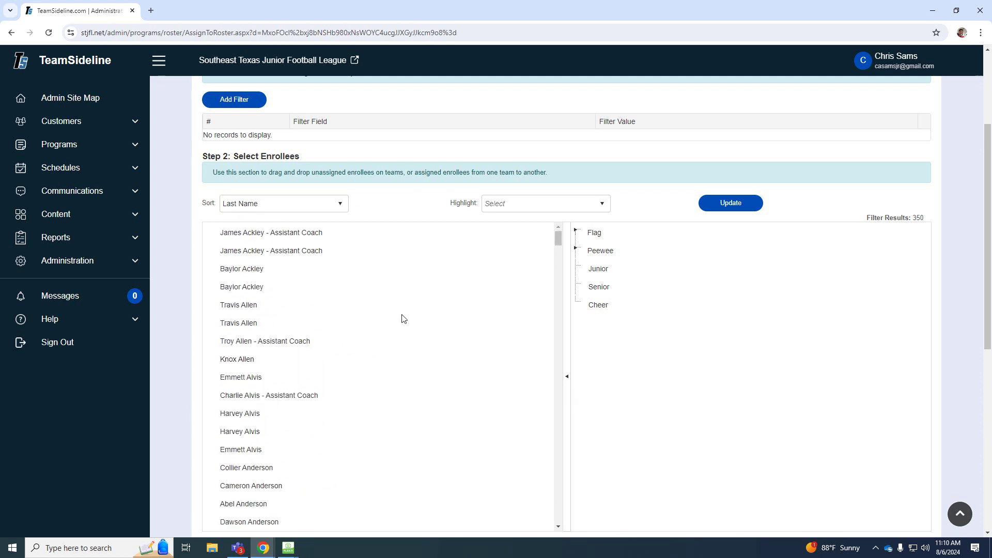
pyautogui.scroll(3, 404, 318)
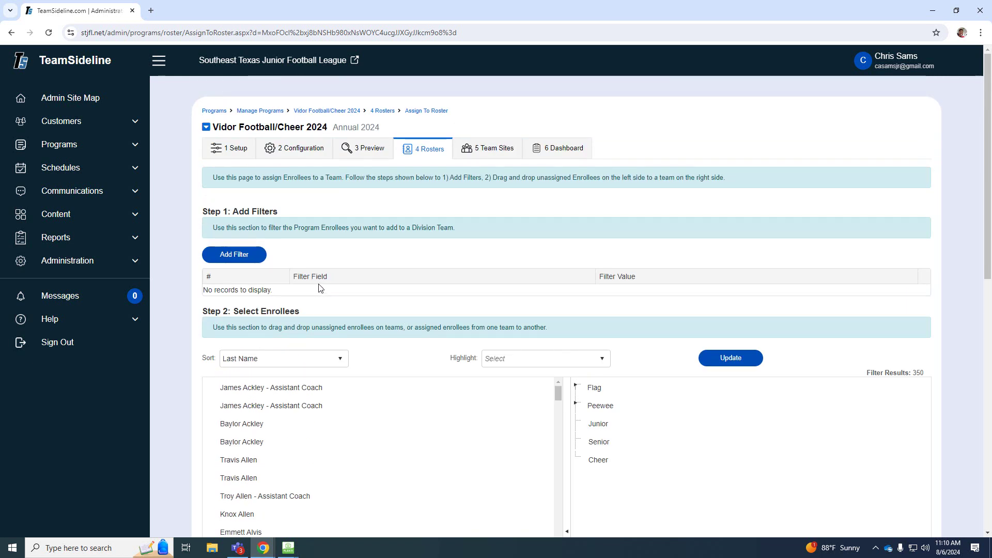
pyautogui.click(245, 258)
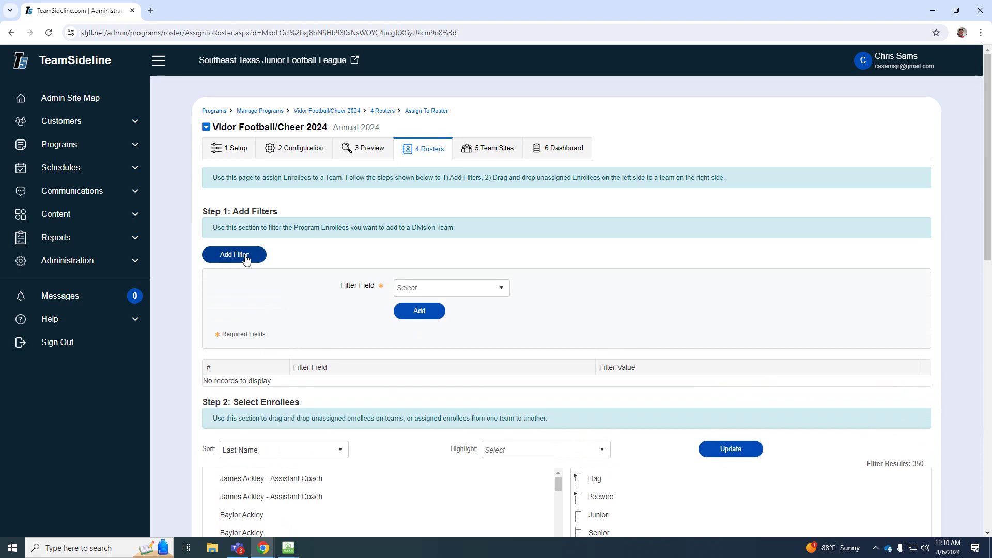
# Step: Add an Enrollment Type filter restricted to Player
pyautogui.click(486, 292)
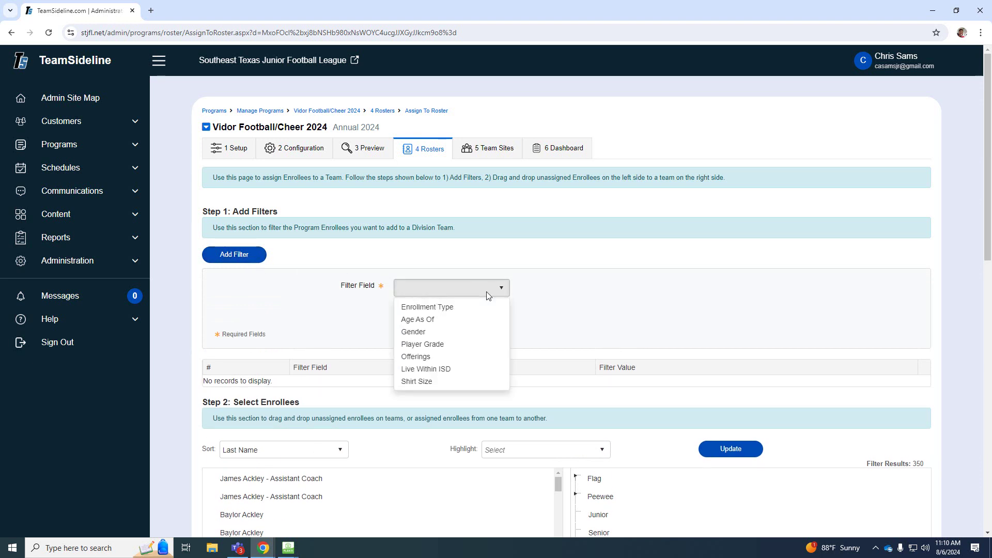
pyautogui.click(463, 309)
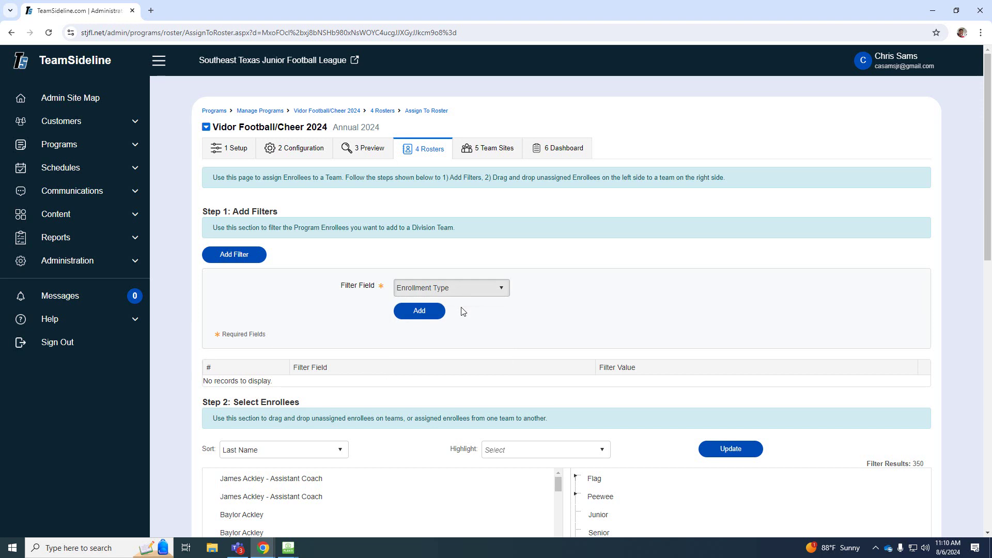
pyautogui.click(421, 311)
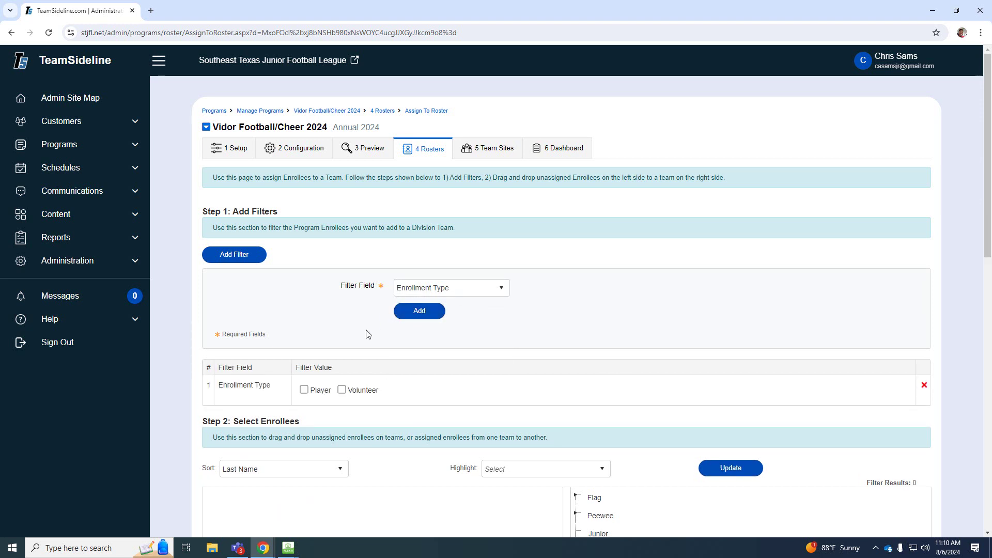
pyautogui.click(304, 390)
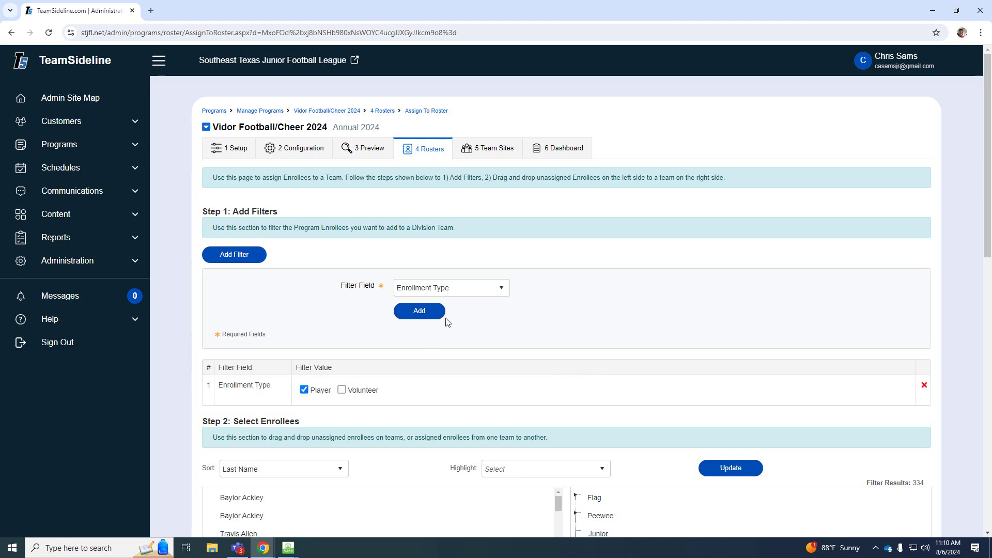
pyautogui.click(245, 258)
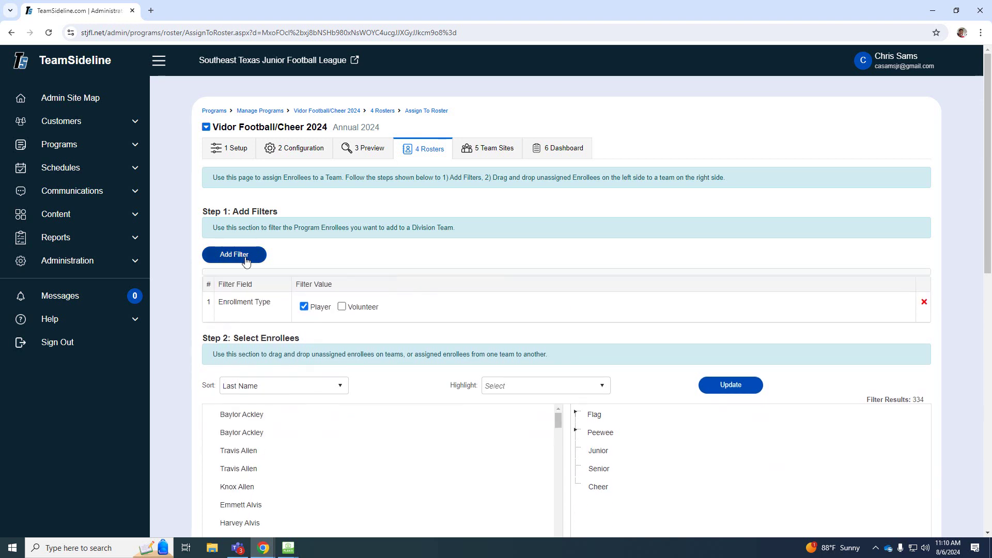
# Step: Add an Offerings filter for Flag Football, narrowing the list to 48 enrollees
pyautogui.click(245, 259)
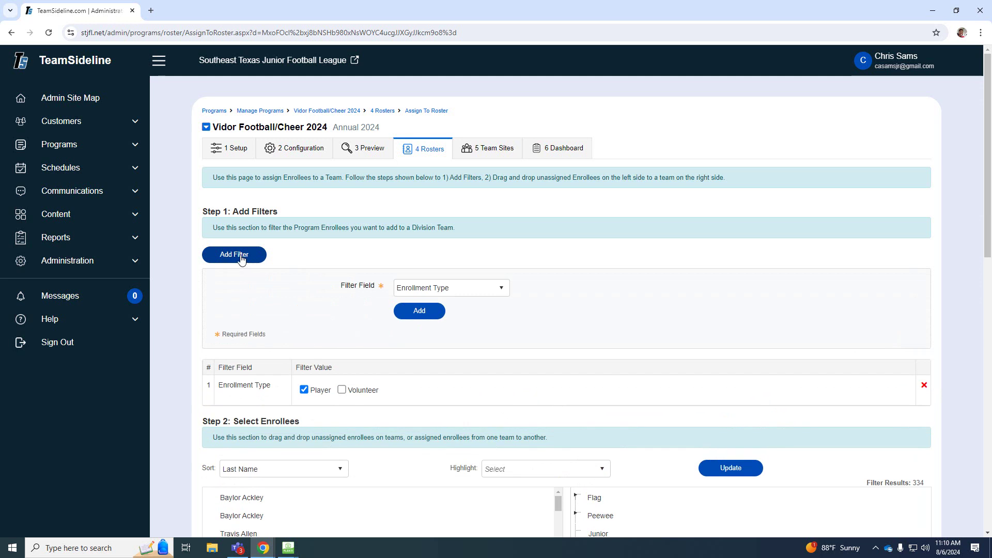
pyautogui.click(498, 292)
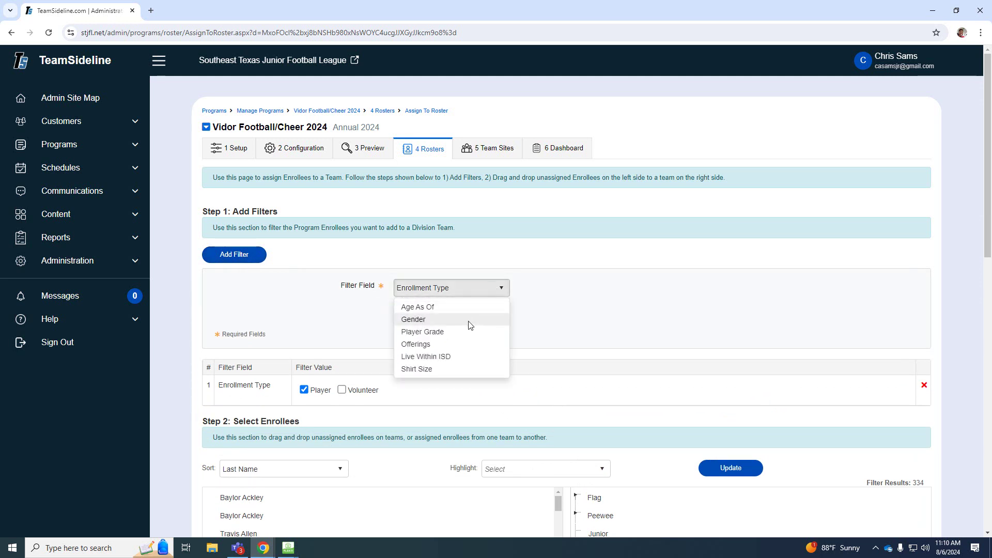
pyautogui.scroll(-1, 468, 314)
pyautogui.scroll(-1, 468, 314)
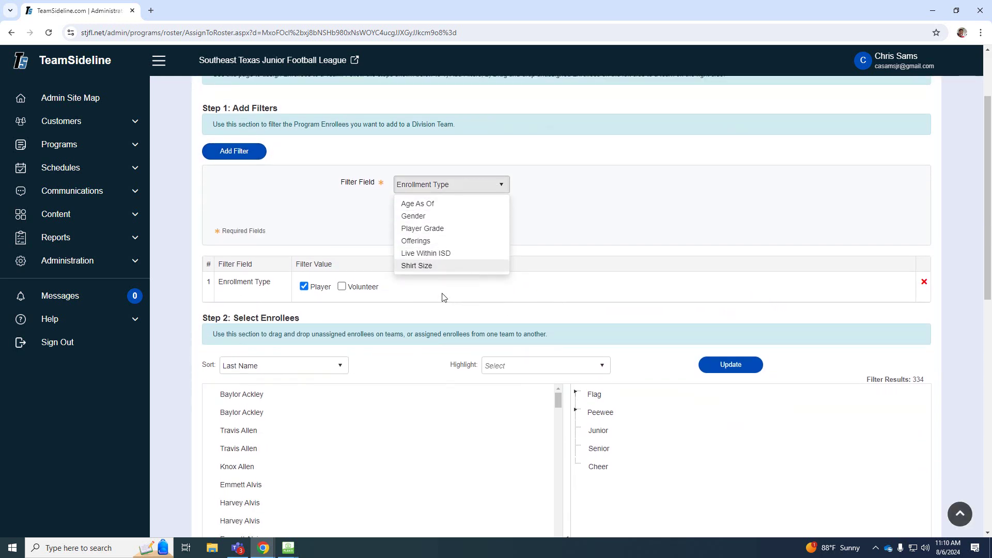
pyautogui.scroll(1, 416, 242)
pyautogui.scroll(1, 416, 241)
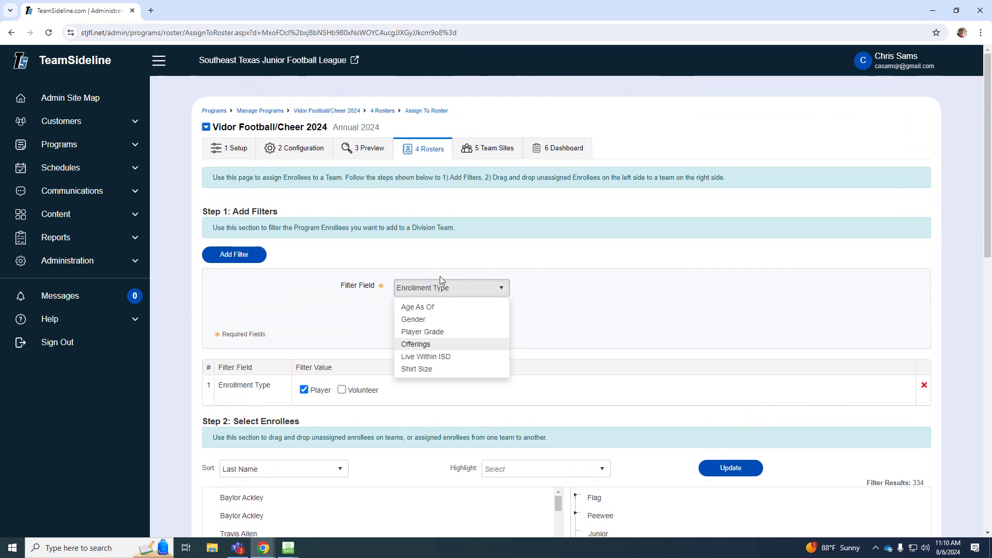
pyautogui.click(422, 345)
pyautogui.click(430, 313)
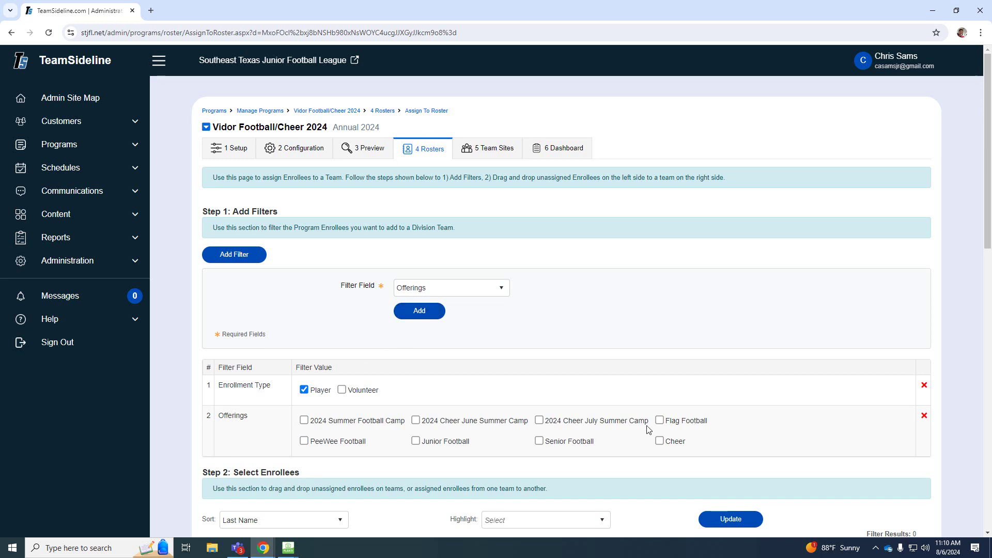
pyautogui.click(660, 422)
# Step: Expand Flag and assign two players to Vidor Flag Black and one to Vidor Flag White
pyautogui.scroll(-3, 366, 351)
pyautogui.scroll(-1, 366, 351)
pyautogui.scroll(-3, 331, 414)
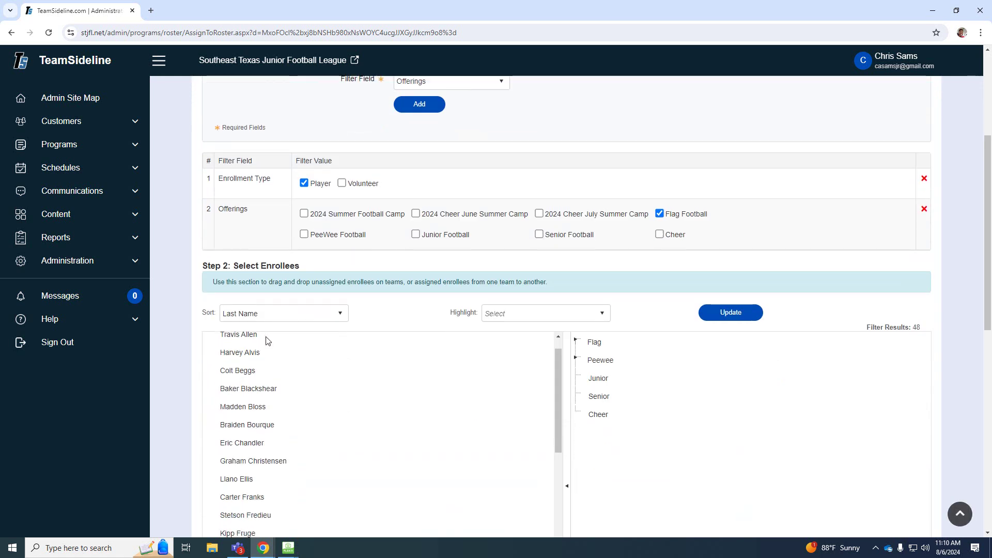
pyautogui.scroll(3, 328, 440)
pyautogui.scroll(-3, 648, 383)
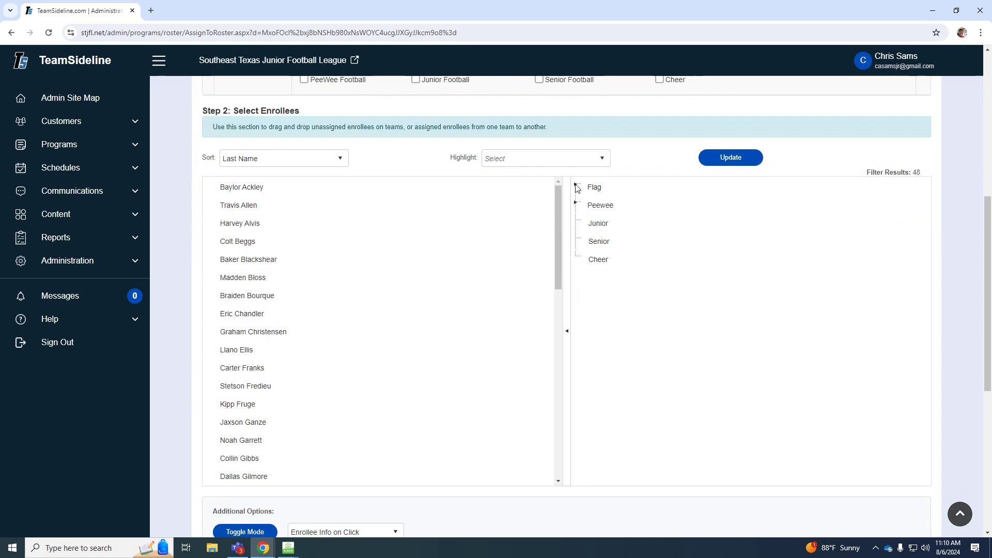
pyautogui.click(577, 186)
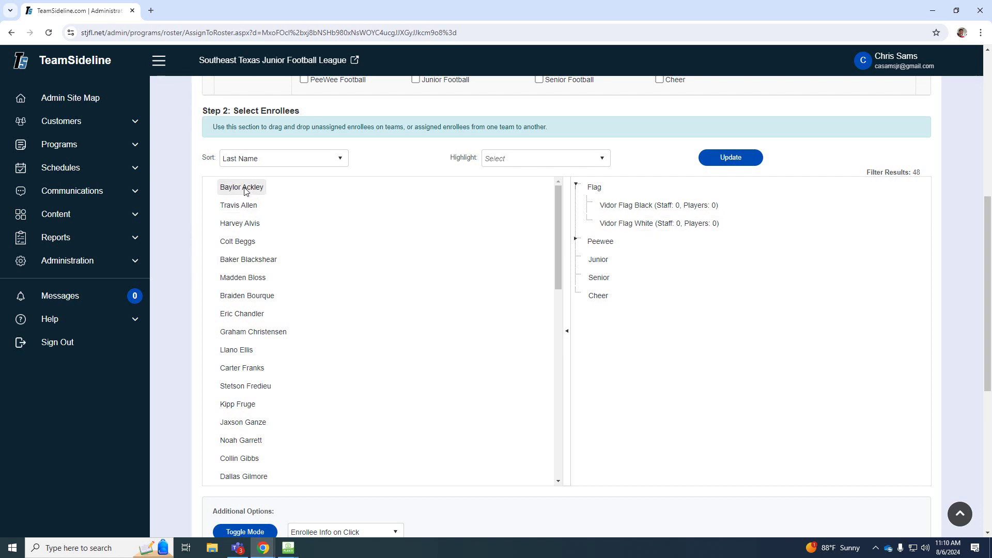
pyautogui.moveTo(245, 191); pyautogui.dragTo(601, 203)
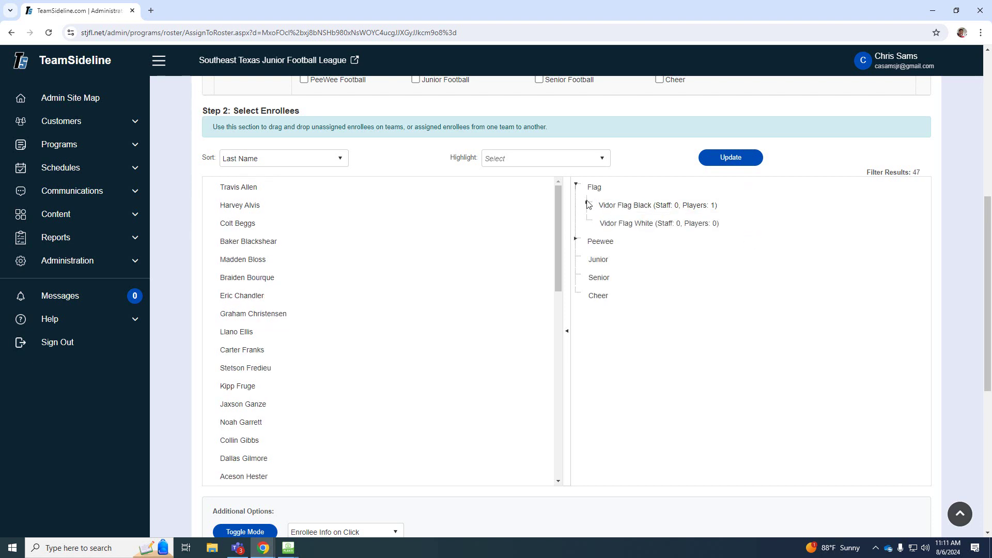
pyautogui.click(587, 203)
pyautogui.moveTo(242, 188); pyautogui.dragTo(608, 207)
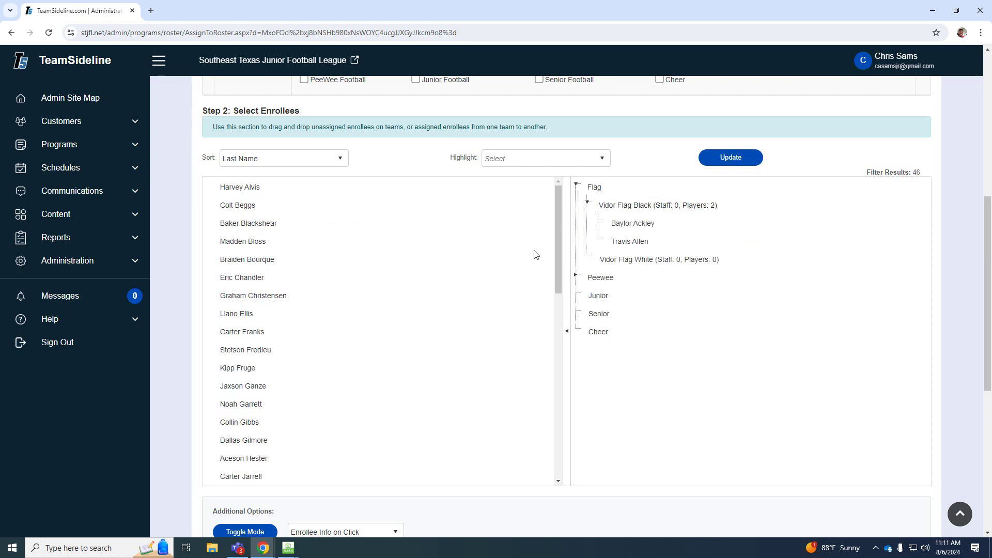
pyautogui.moveTo(236, 213); pyautogui.dragTo(615, 258)
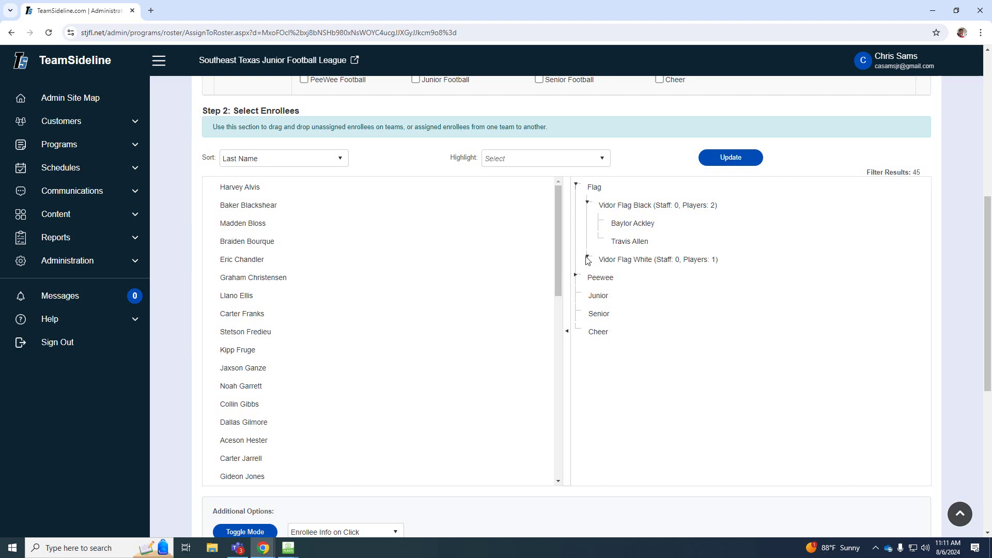
pyautogui.click(587, 257)
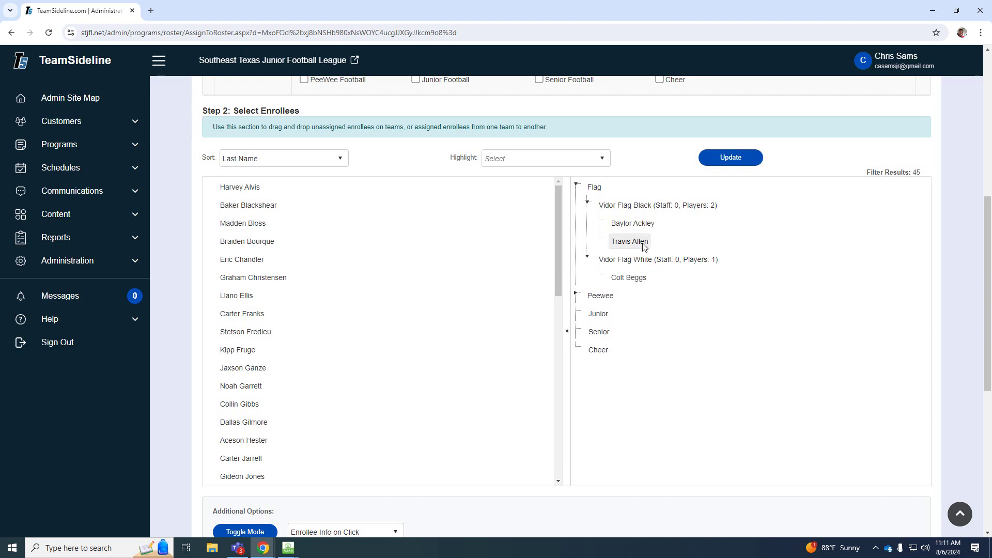
# Step: Move all three players back to unassigned, leaving both Flag rosters at 0
pyautogui.moveTo(643, 246); pyautogui.dragTo(220, 210)
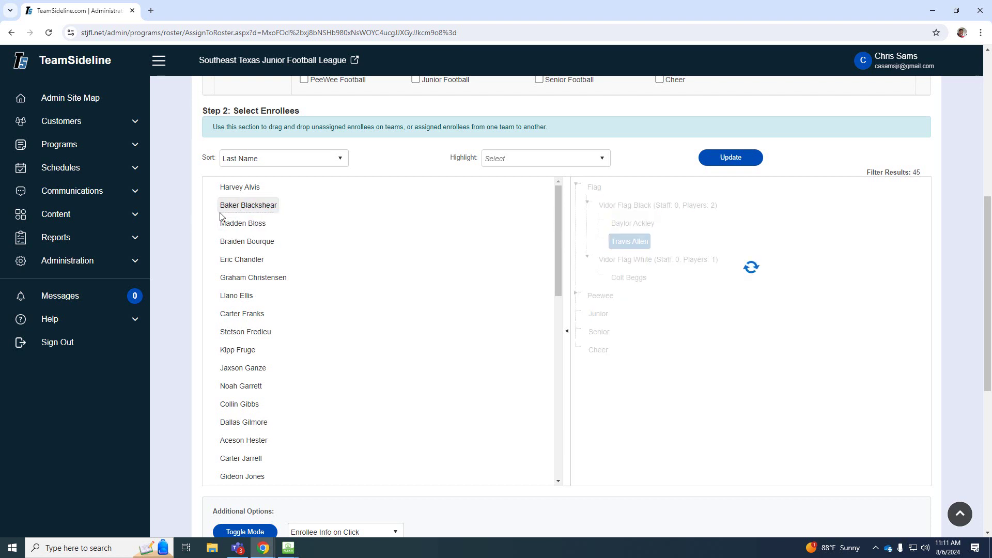
pyautogui.moveTo(634, 224); pyautogui.dragTo(330, 195)
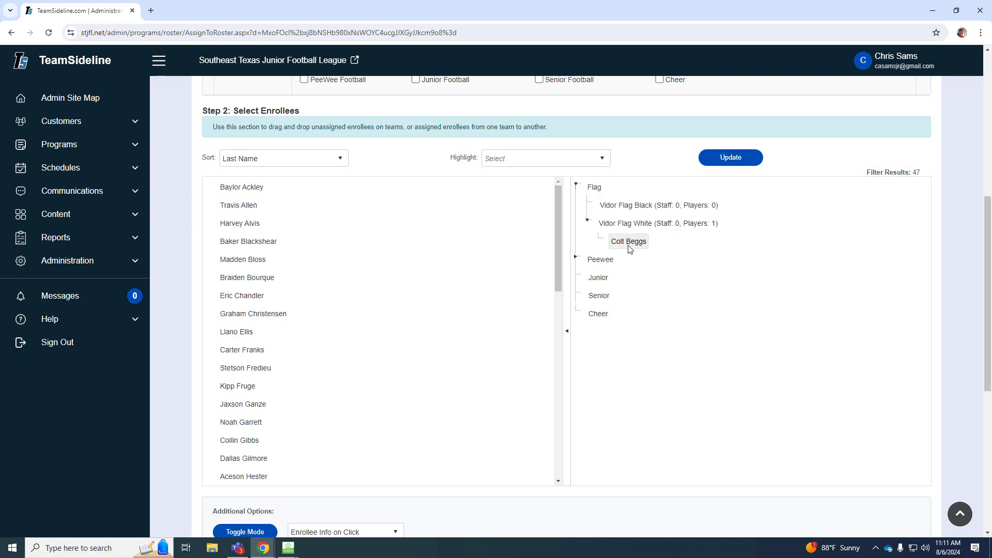
pyautogui.moveTo(629, 242); pyautogui.dragTo(239, 198)
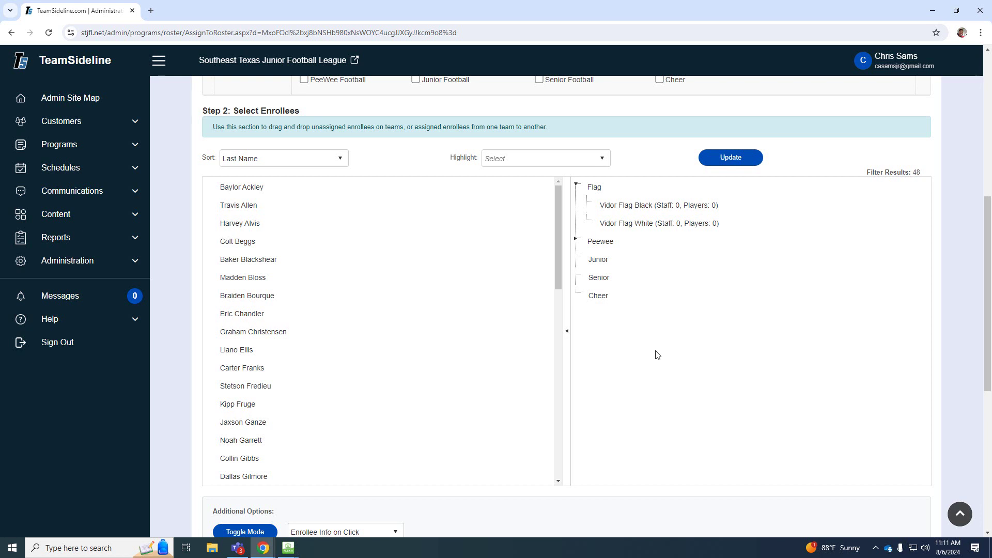
pyautogui.scroll(-2, 658, 355)
pyautogui.scroll(5, 652, 352)
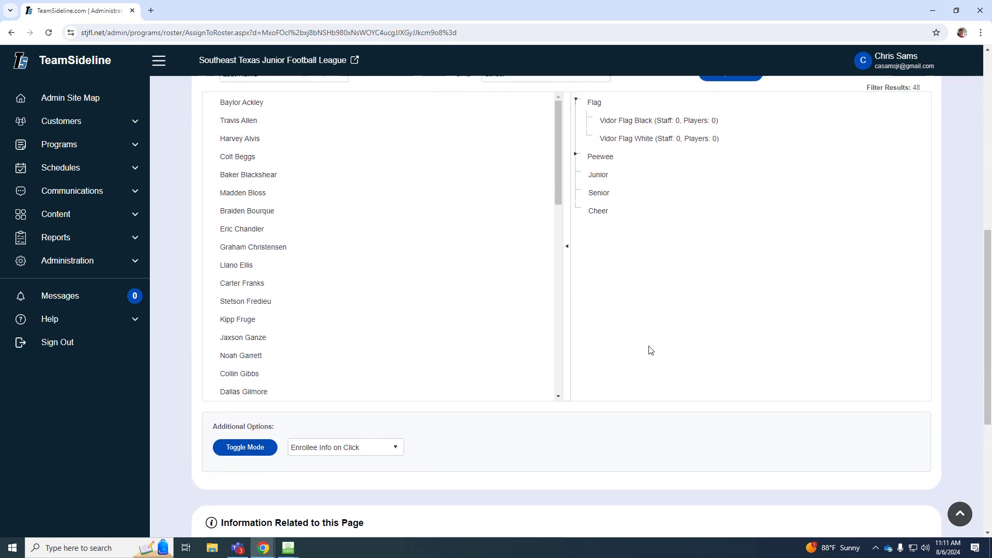
pyautogui.scroll(3, 646, 350)
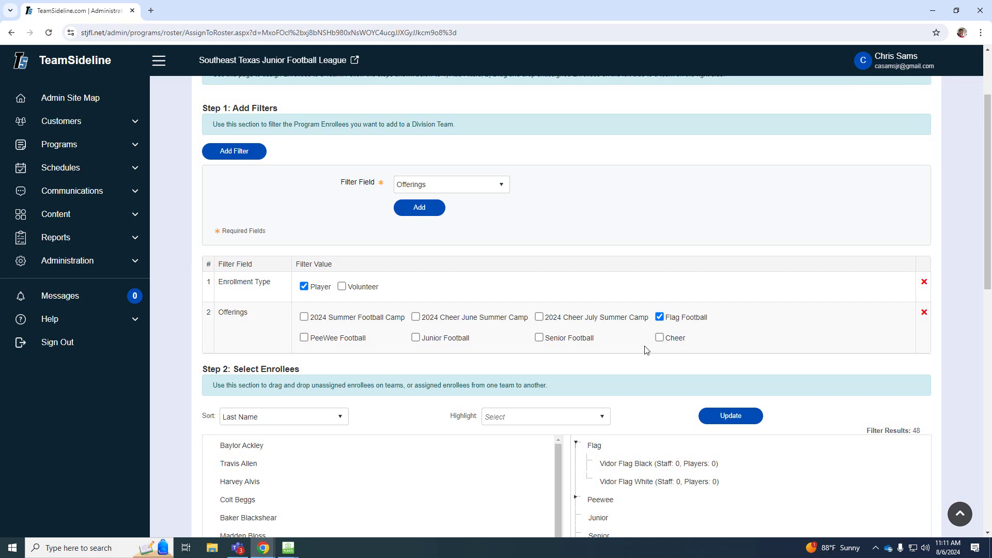
pyautogui.click(731, 417)
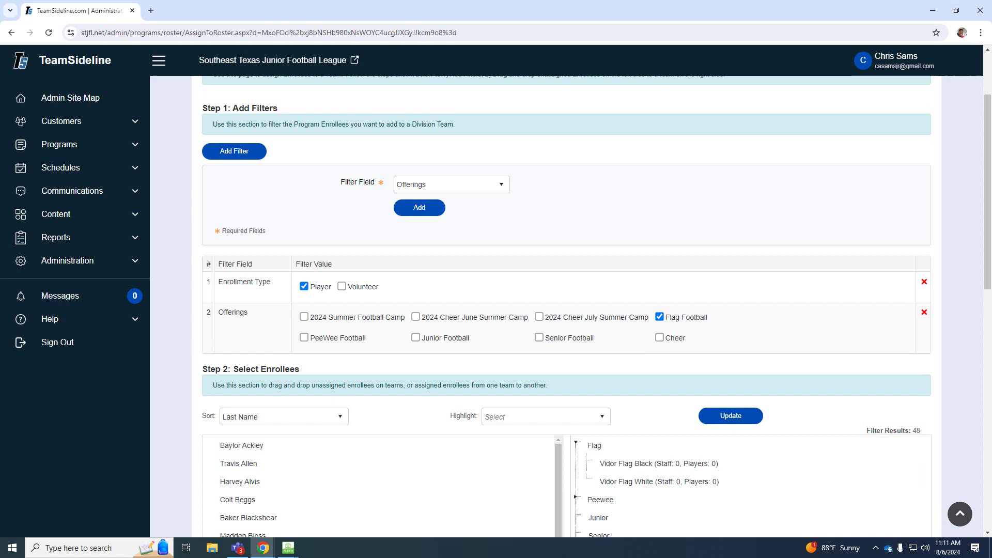